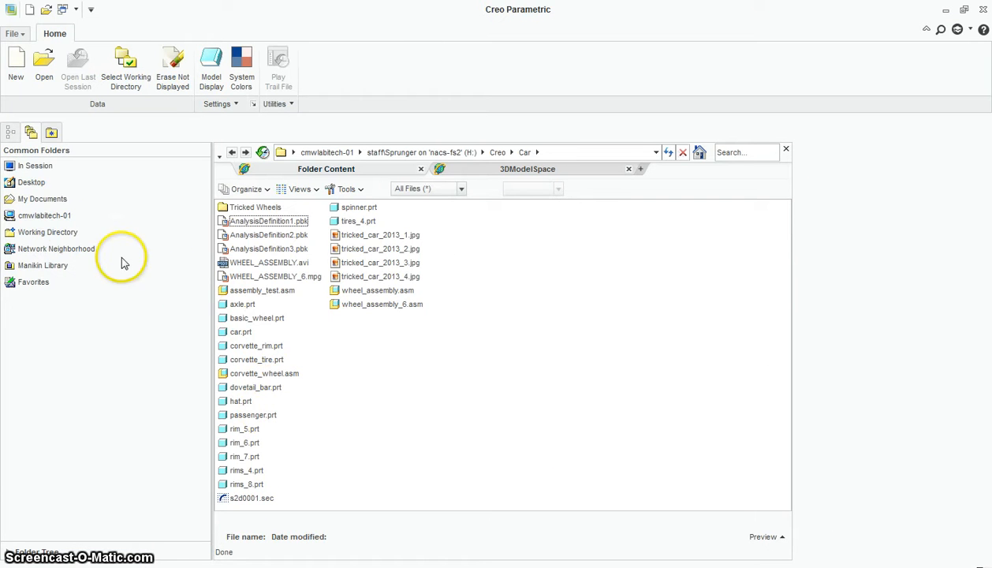
Set the Tricked Wheels folder, inside Creo > Car on the H: drive, as the working directory.
left_click(66, 216)
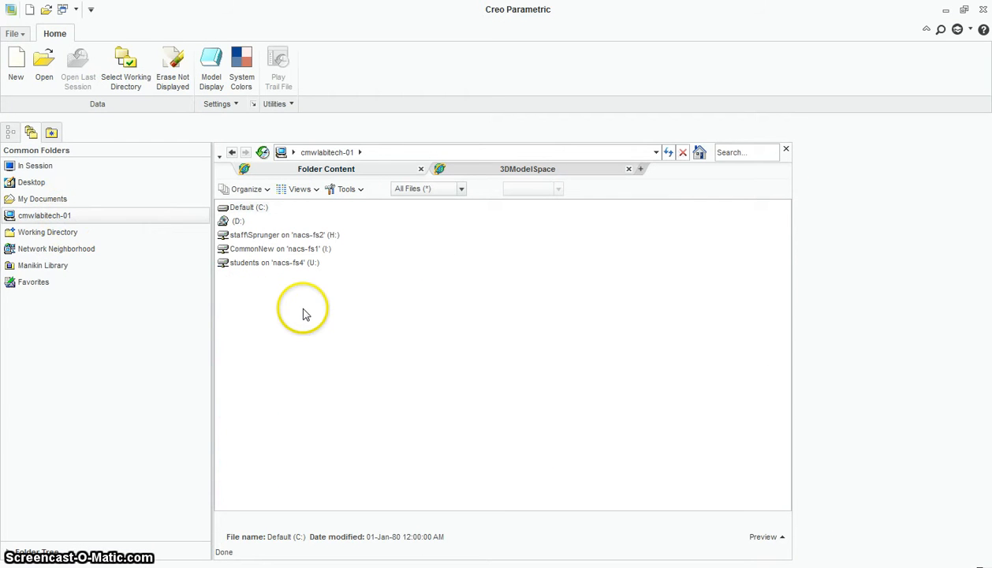
double_click(311, 236)
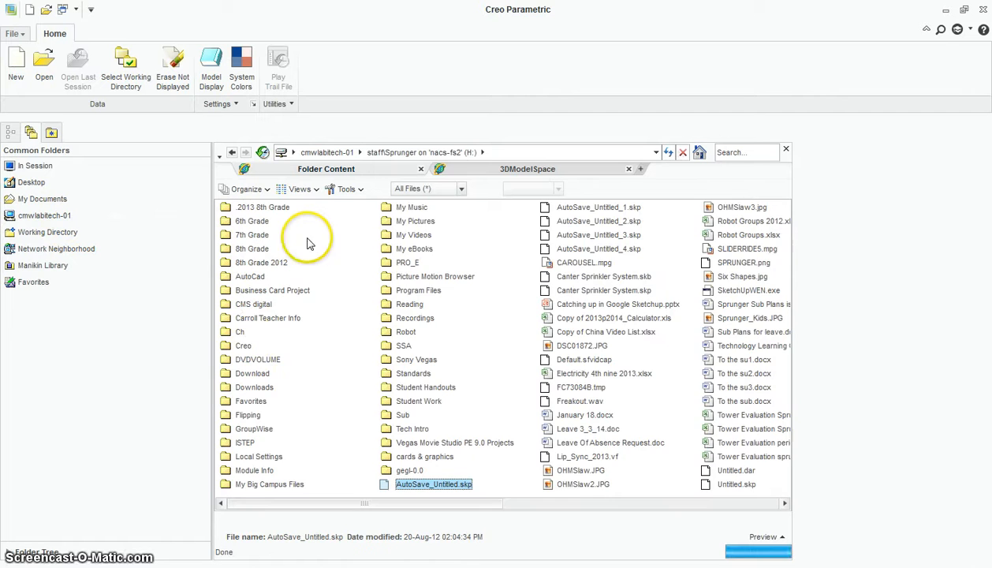
left_click(246, 345)
double_click(247, 346)
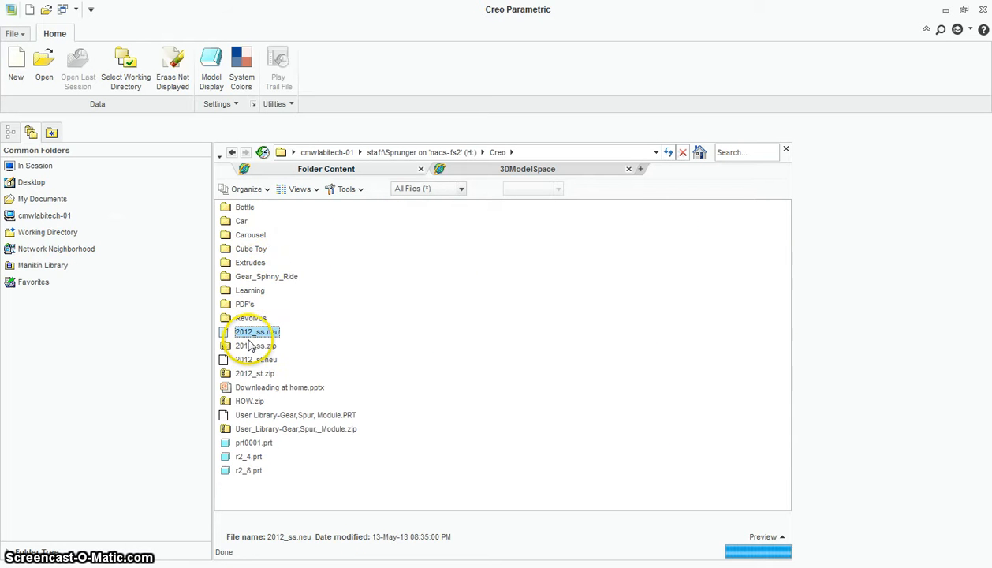
double_click(251, 216)
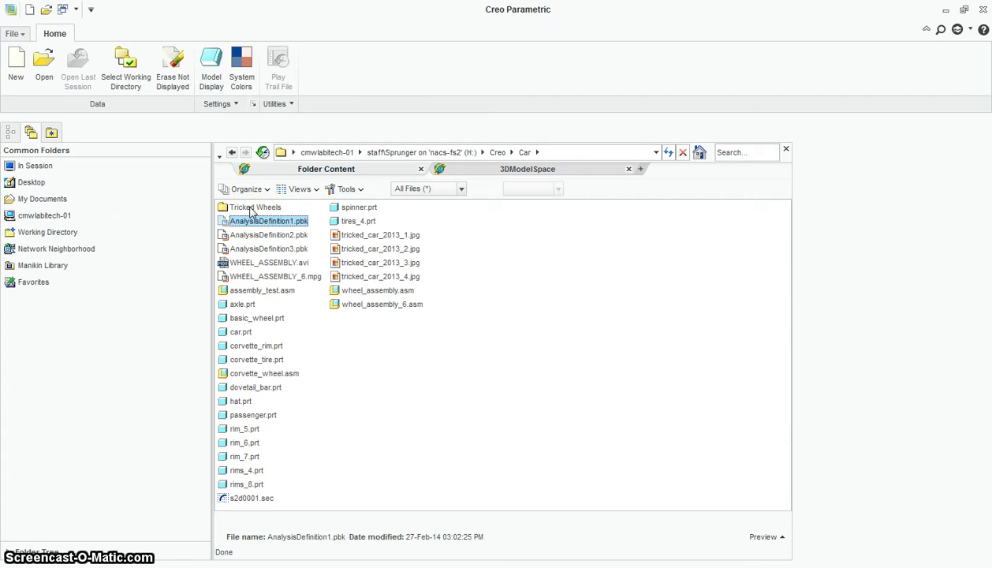
right_click(251, 210)
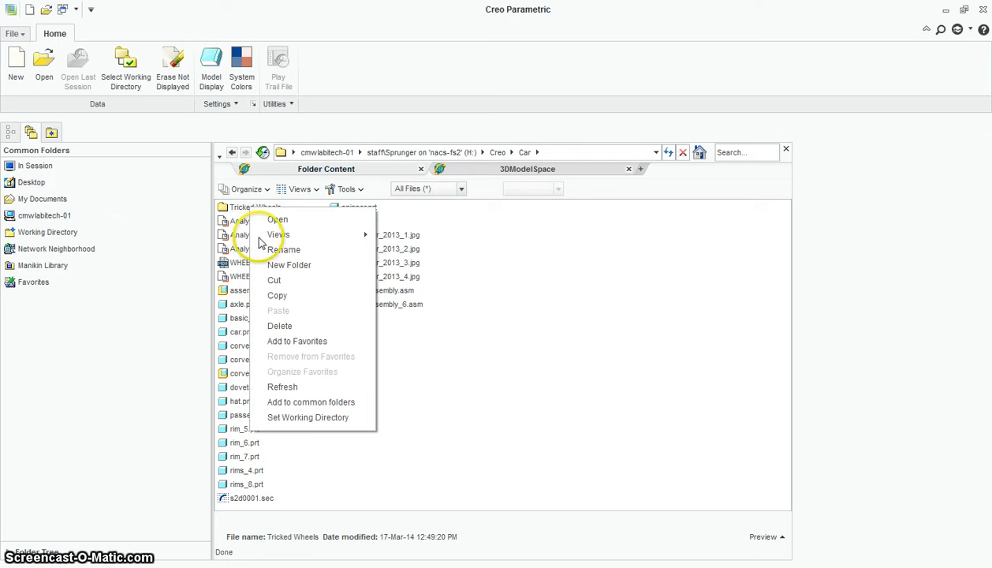
left_click(286, 385)
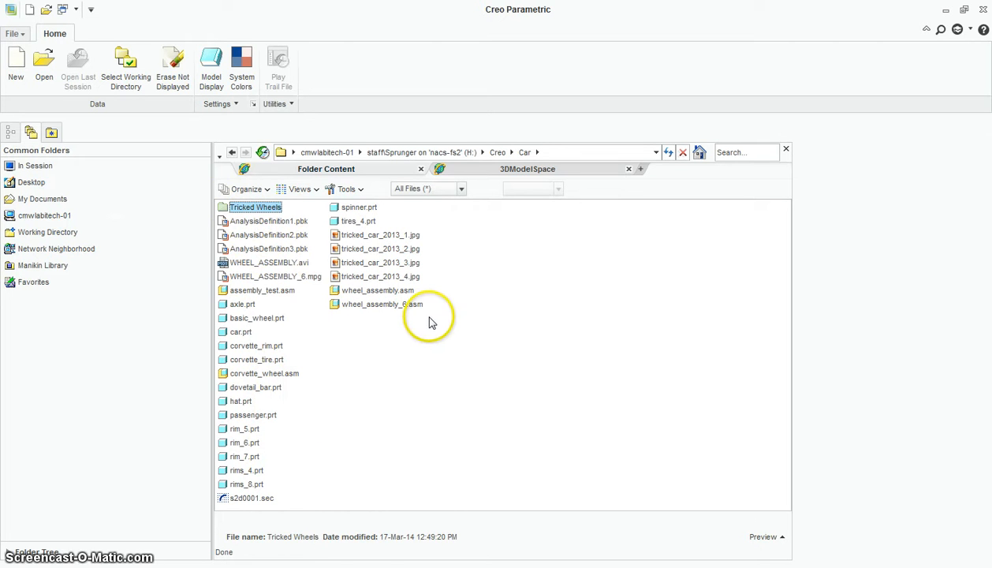
Create a new solid part named Tricked_Tires using the default template.
left_click(17, 61)
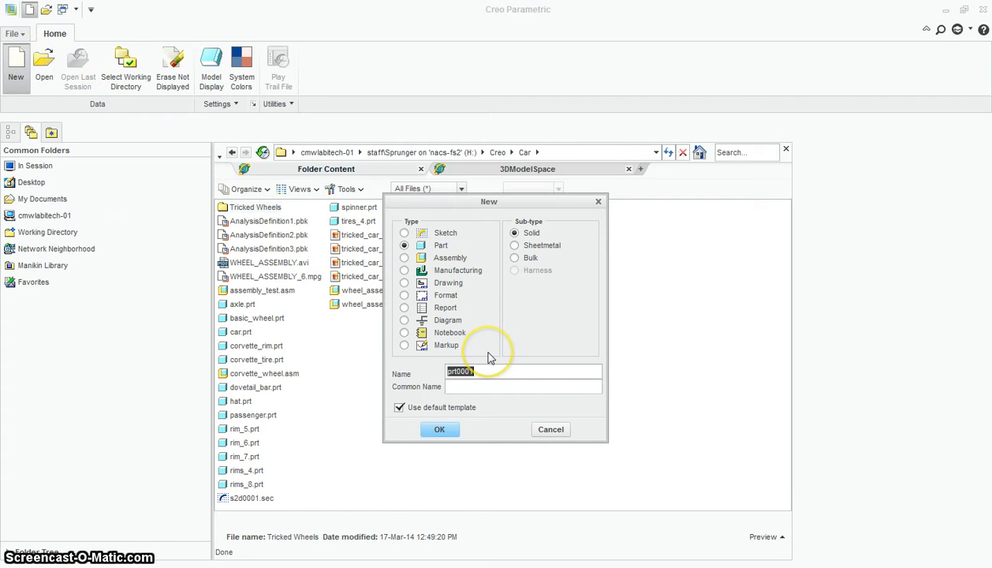
type("Trick")
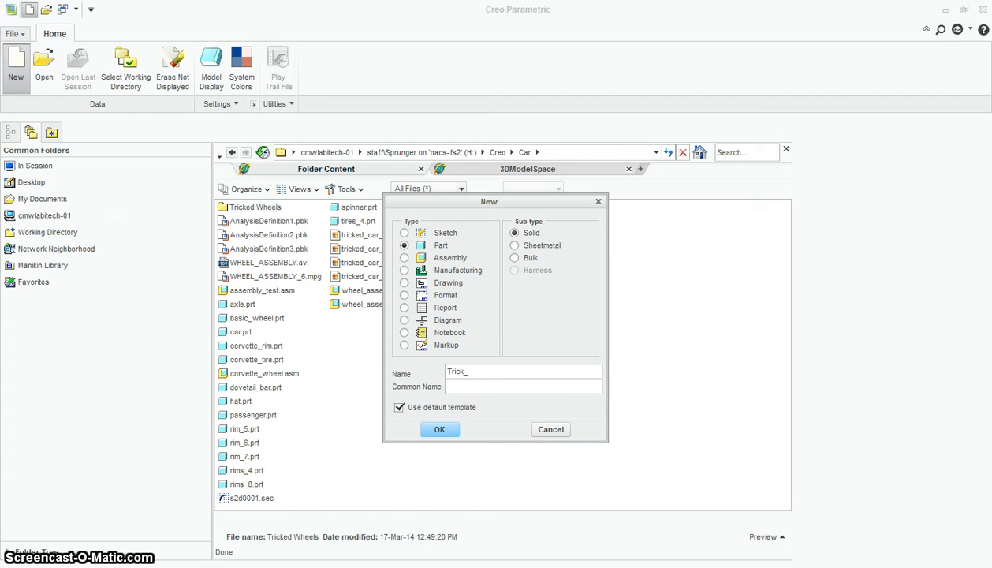
type("Ed")
left_click(442, 431)
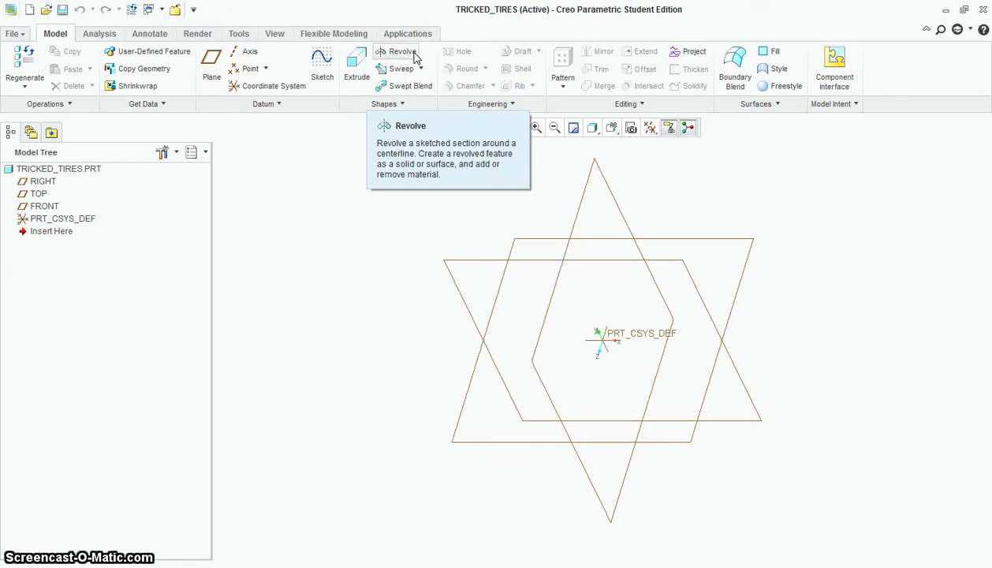
Start an Extrude feature with its section sketched on the FRONT plane.
left_click(354, 65)
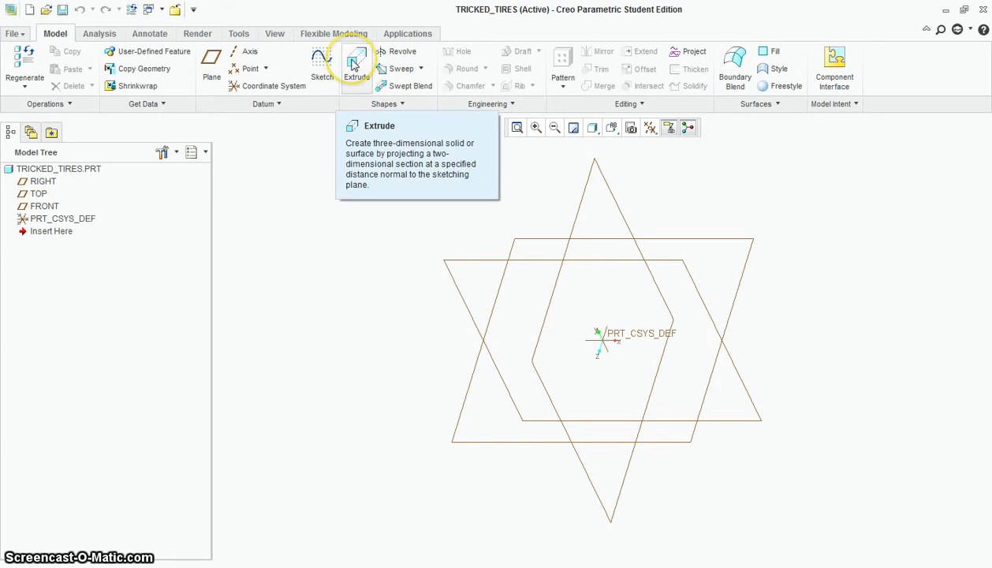
left_click(358, 61)
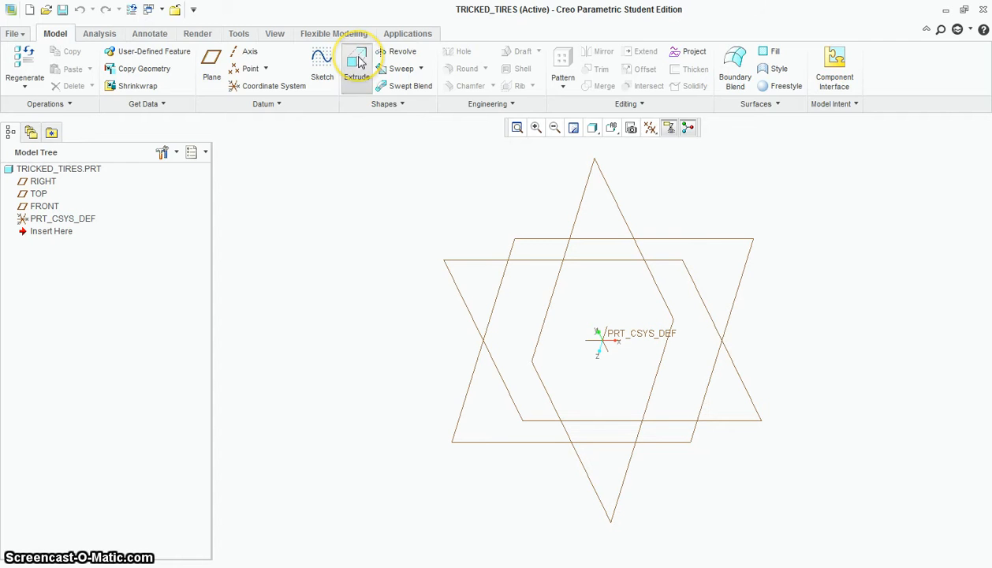
left_click(461, 264)
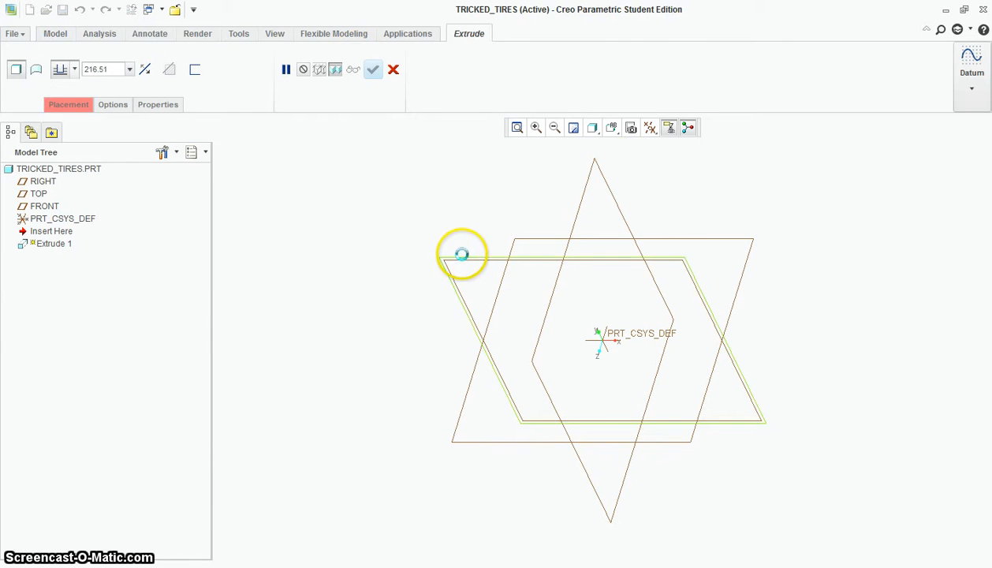
left_click(648, 128)
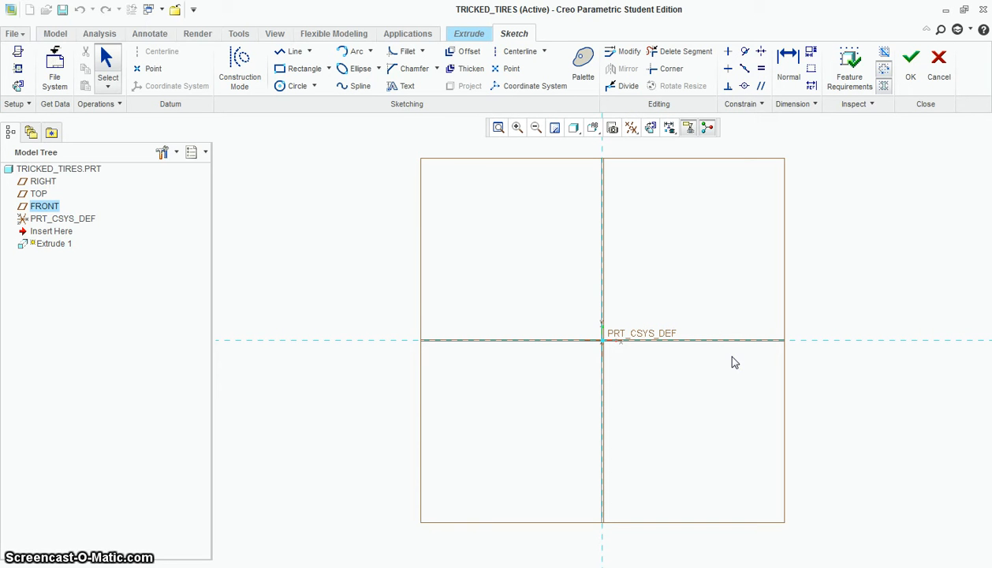
left_click(718, 337)
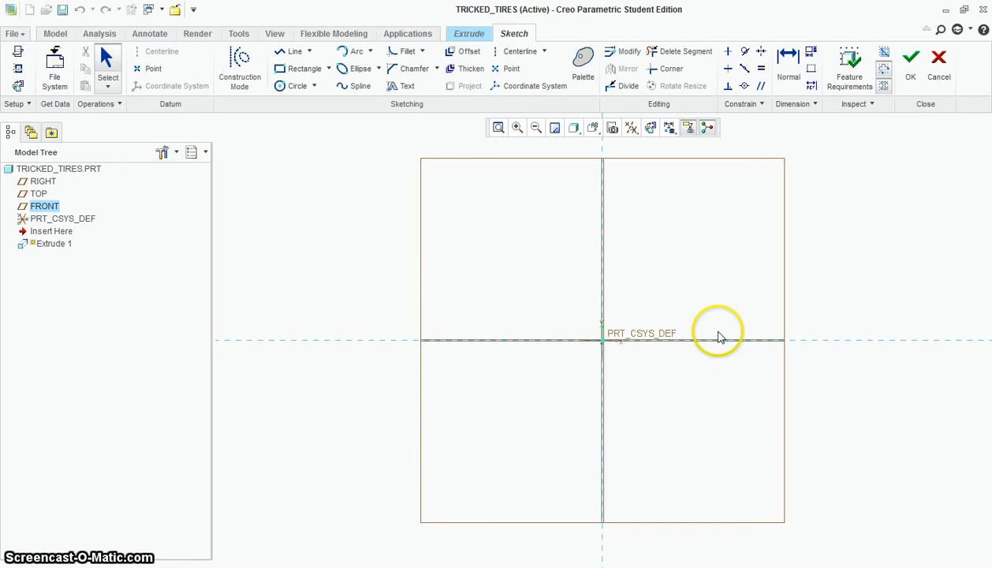
Sketch a circle centred on the origin and set its diameter to 48.
left_click(292, 86)
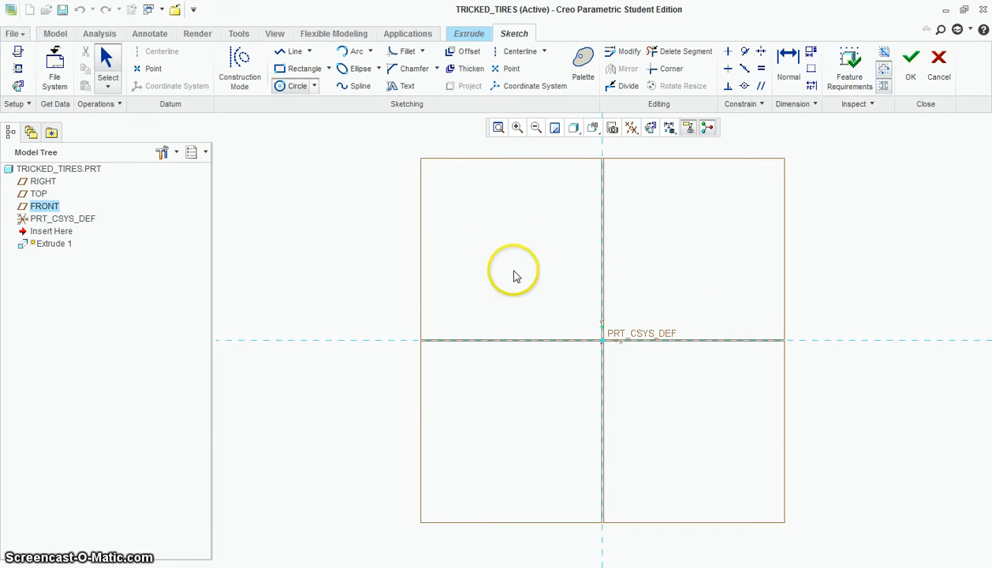
left_click(602, 340)
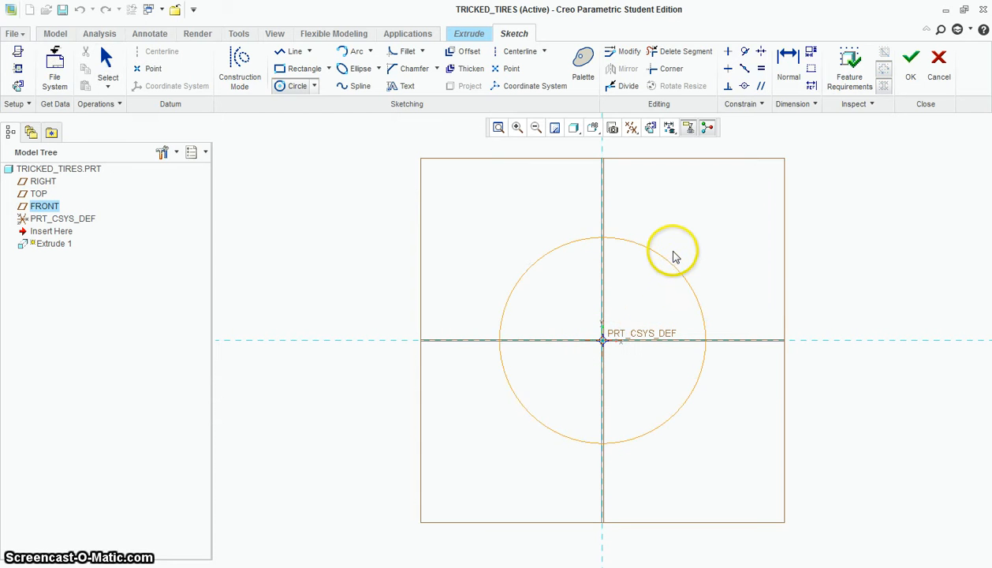
left_click(675, 254)
middle_click(693, 254)
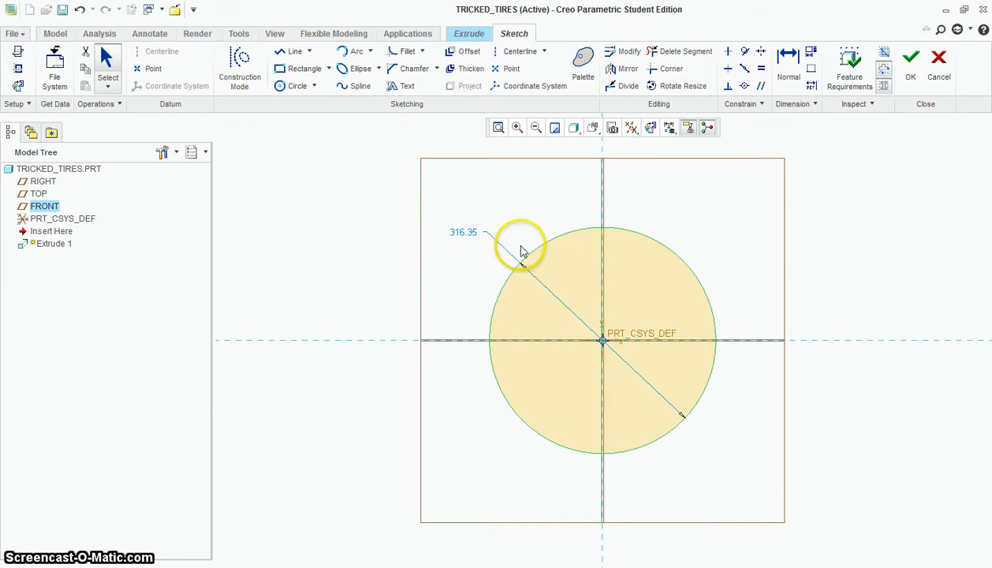
double_click(473, 228)
type("48")
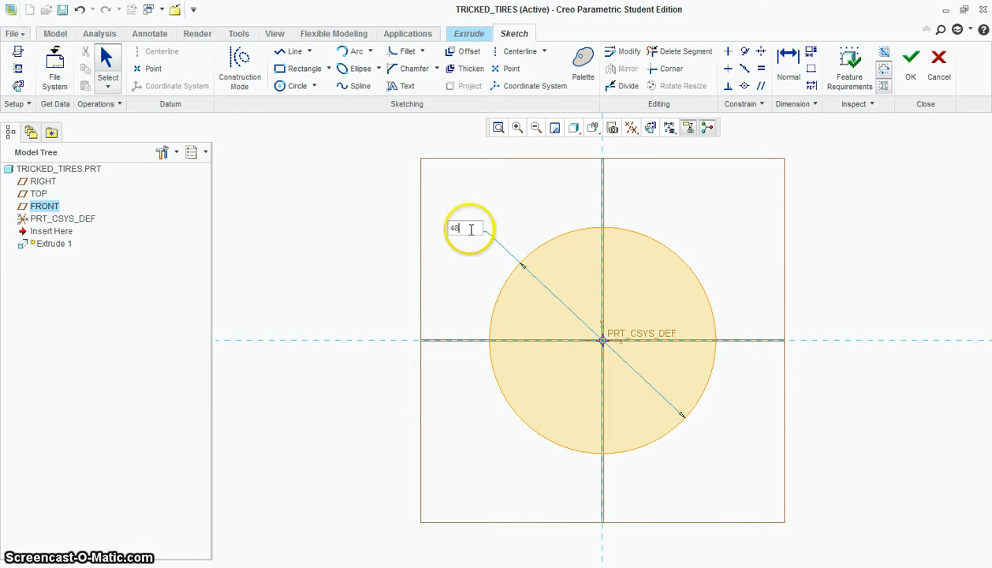
key("Return")
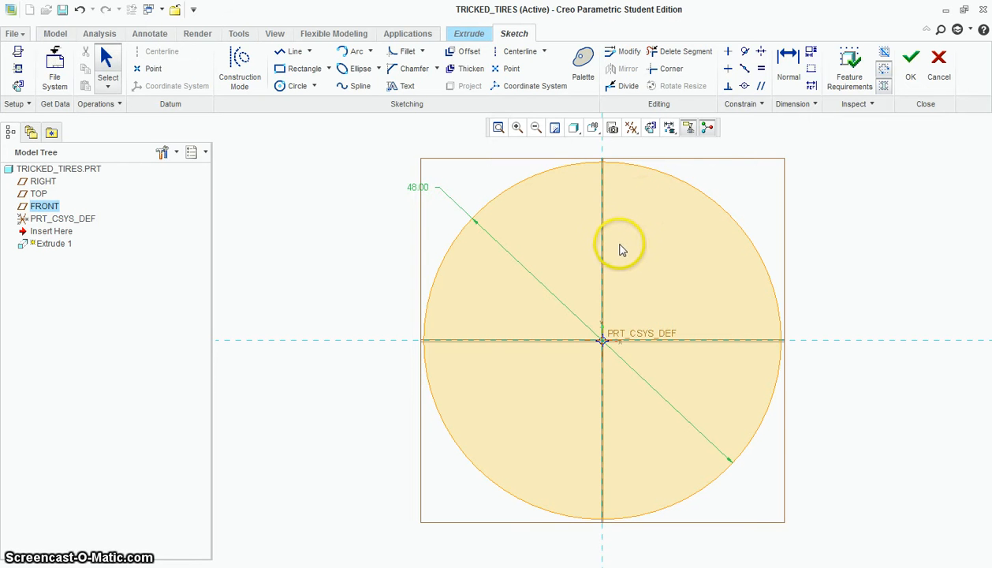
Add a concentric inner circle at the origin with a diameter of 40, and finish the ring sketch.
left_click(291, 84)
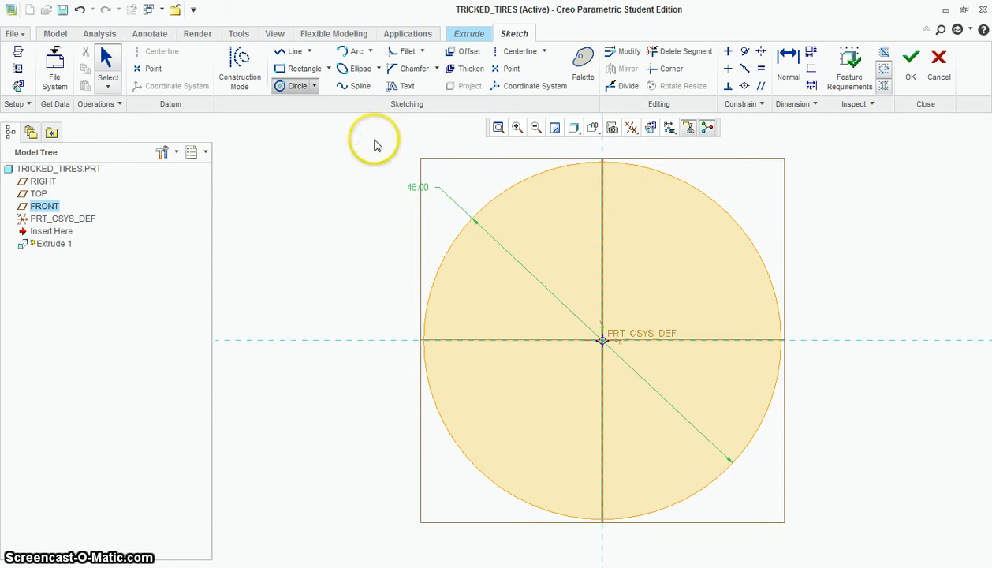
left_click(603, 339)
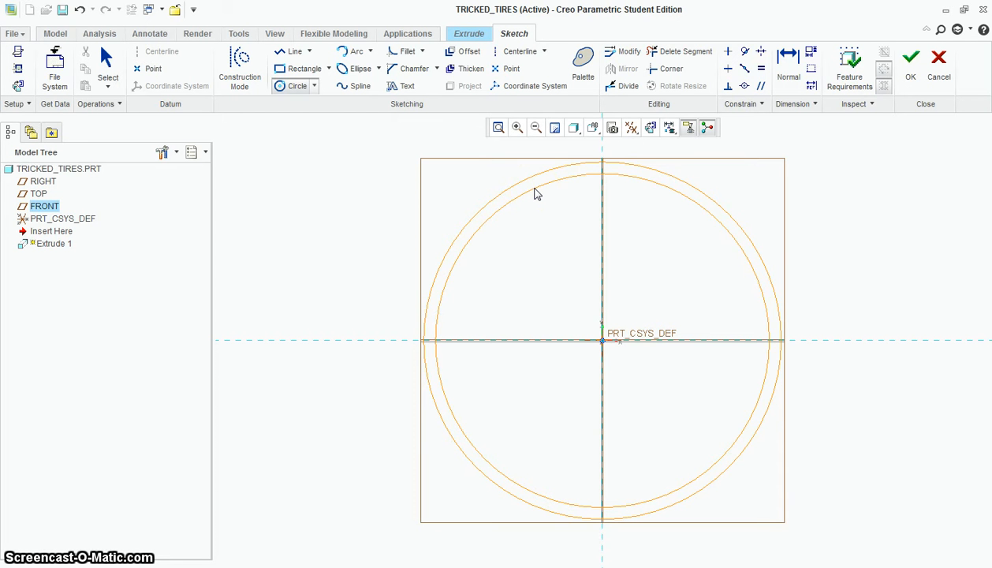
left_click(539, 198)
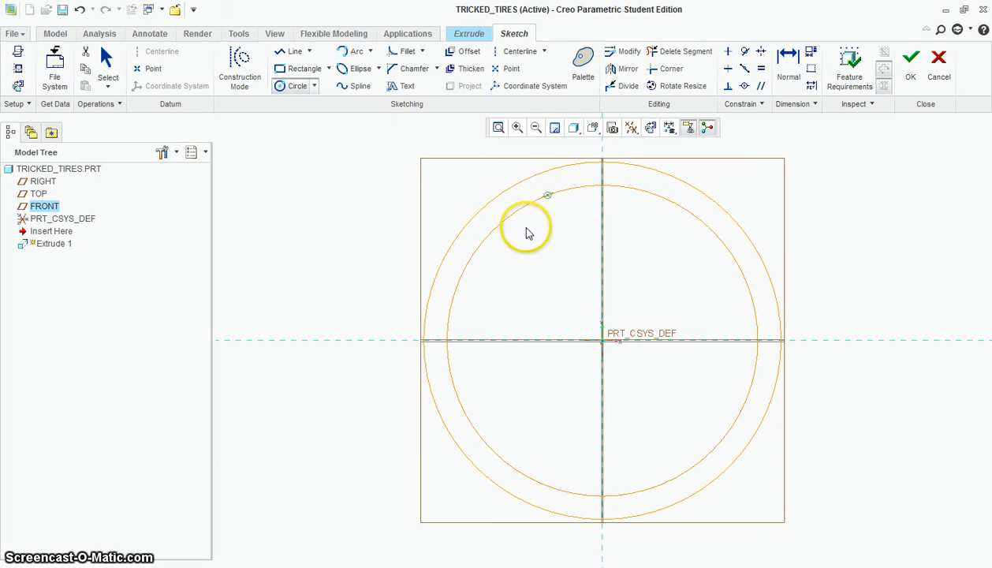
middle_click(541, 234)
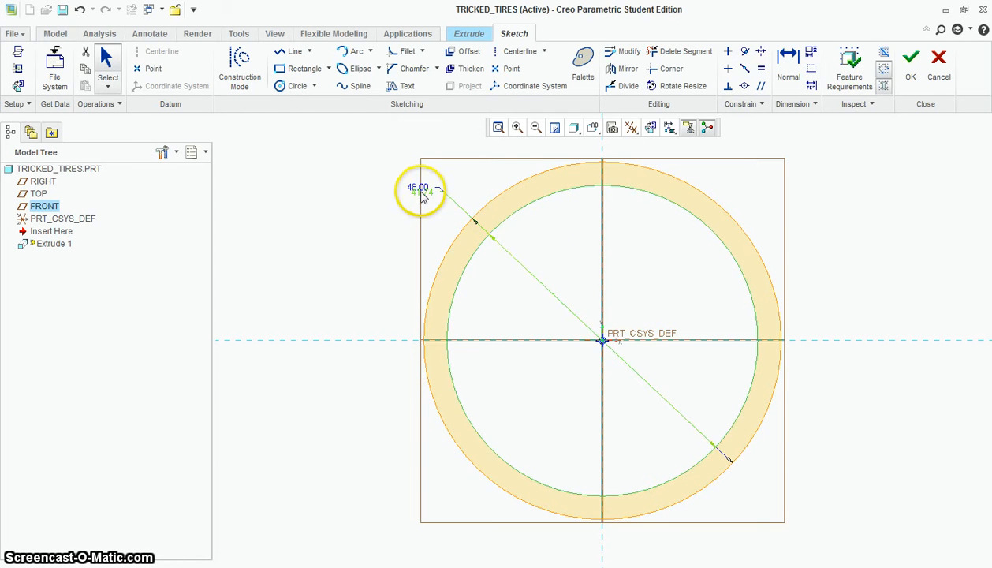
double_click(420, 193)
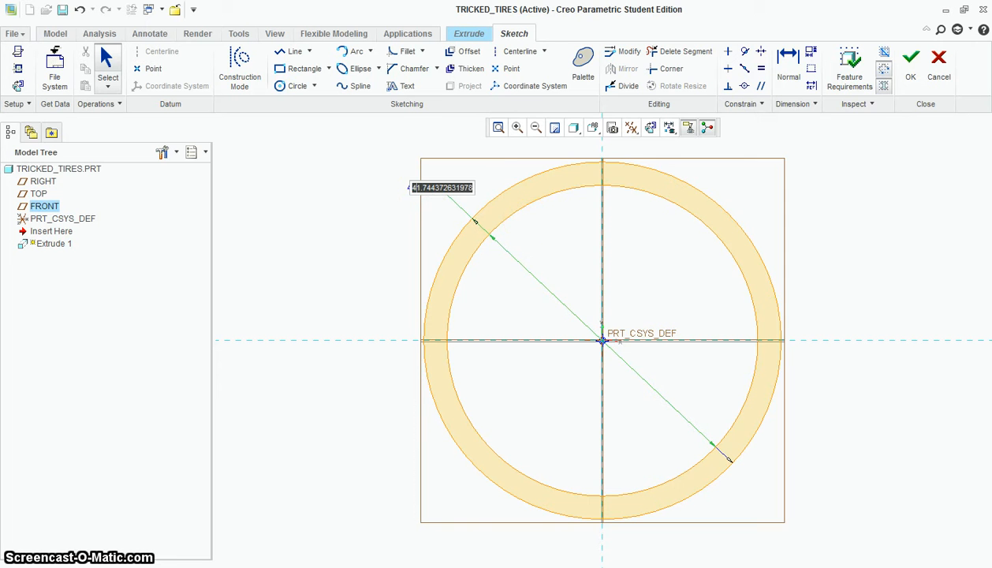
type("40")
key("Return")
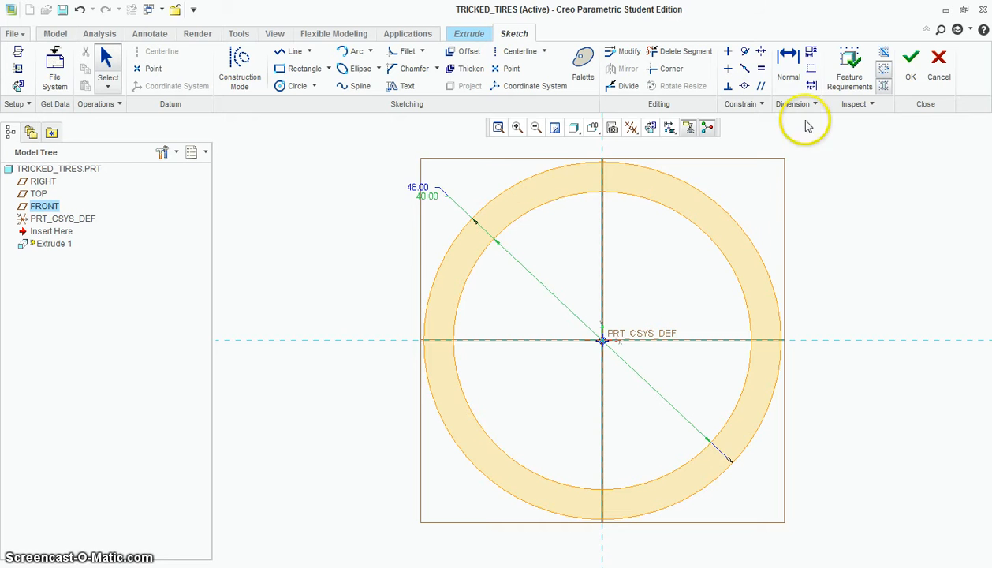
left_click(910, 63)
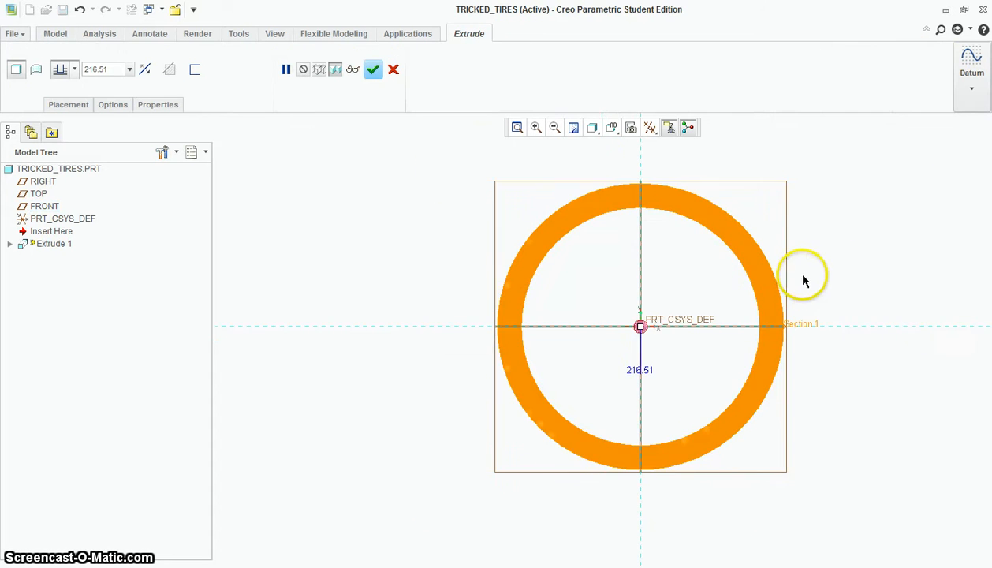
Set the ring's extrusion depth to 22.
mouse_move(803, 300)
middle_mouse_down()
mouse_move(790, 306)
mouse_move(792, 294)
middle_mouse_up()
scroll(782, 234, "up", 5)
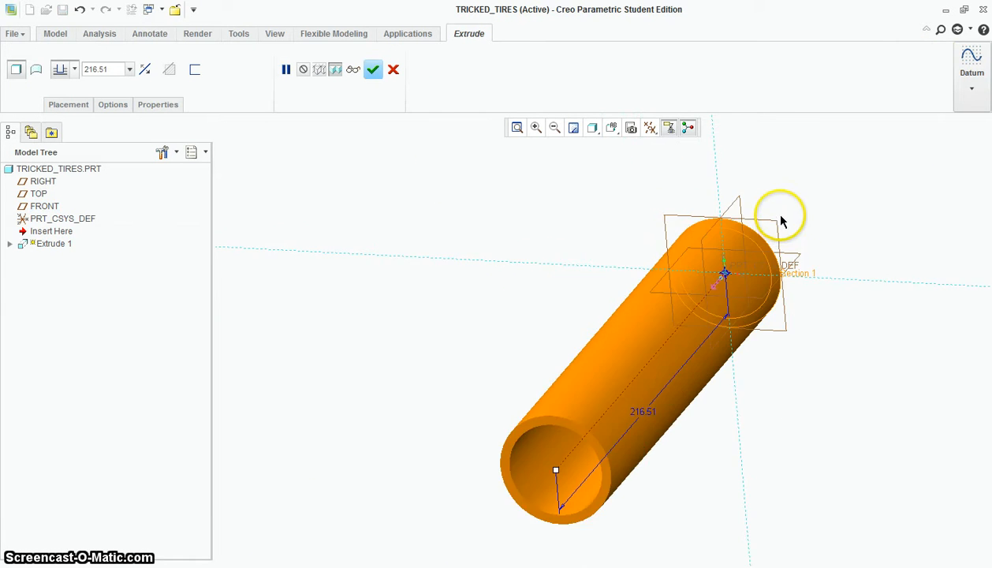
mouse_move(773, 439)
middle_mouse_down()
mouse_move(799, 412)
mouse_move(789, 431)
middle_mouse_up()
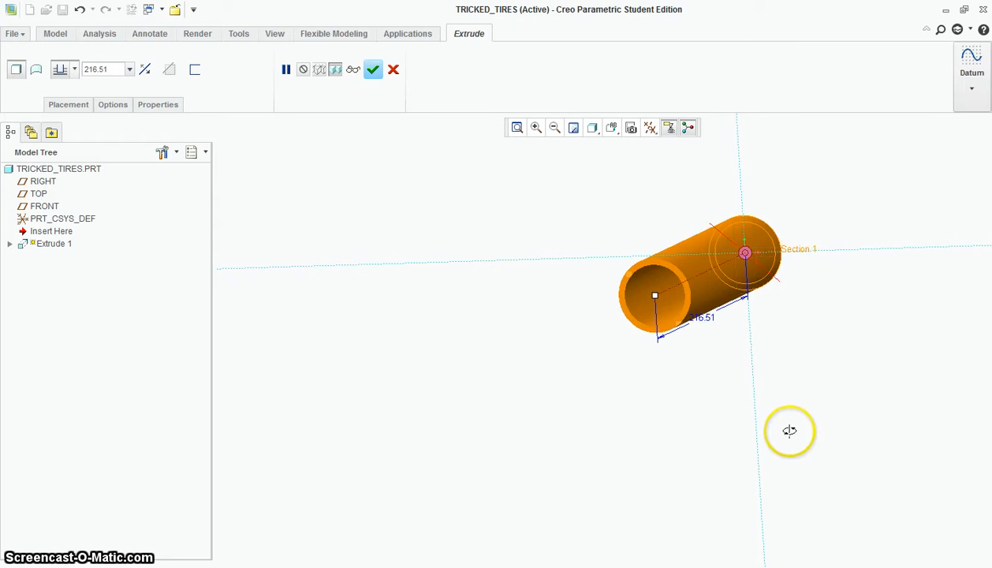
scroll(793, 246, "down", 3)
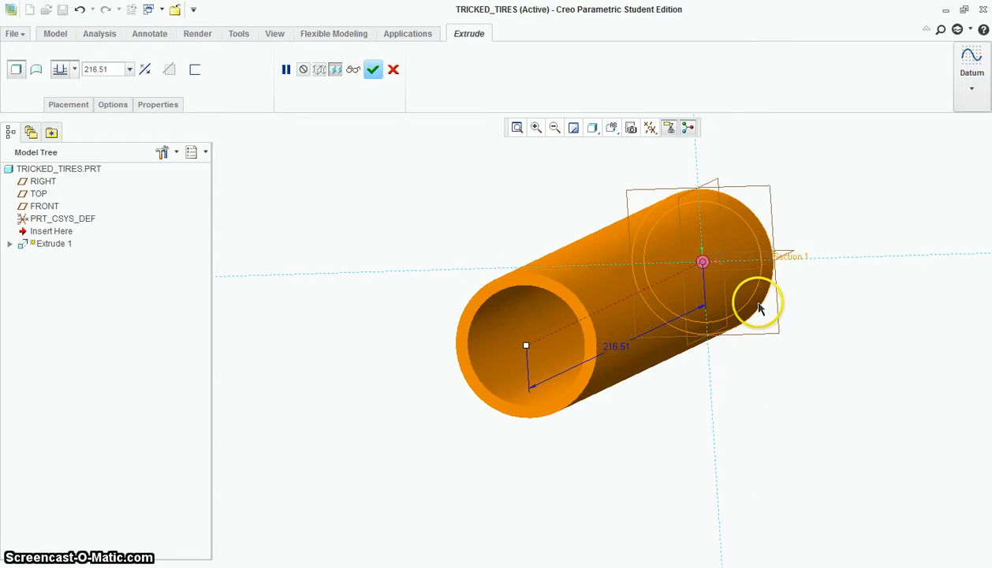
double_click(625, 350)
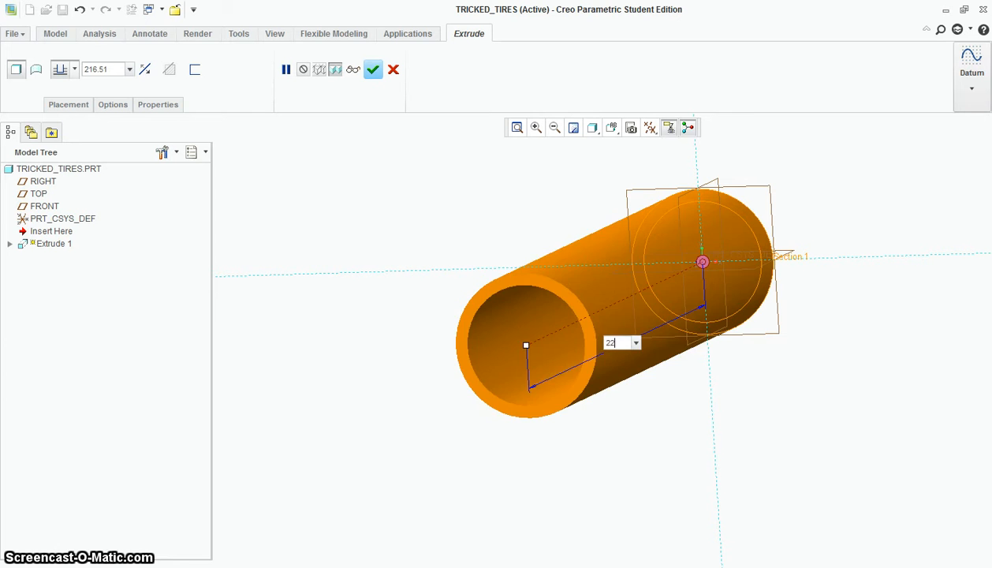
type("22")
key("Return")
Make the ring extrusion symmetric about the sketch plane and complete the feature.
middle_click_drag(814, 199, 676, 223)
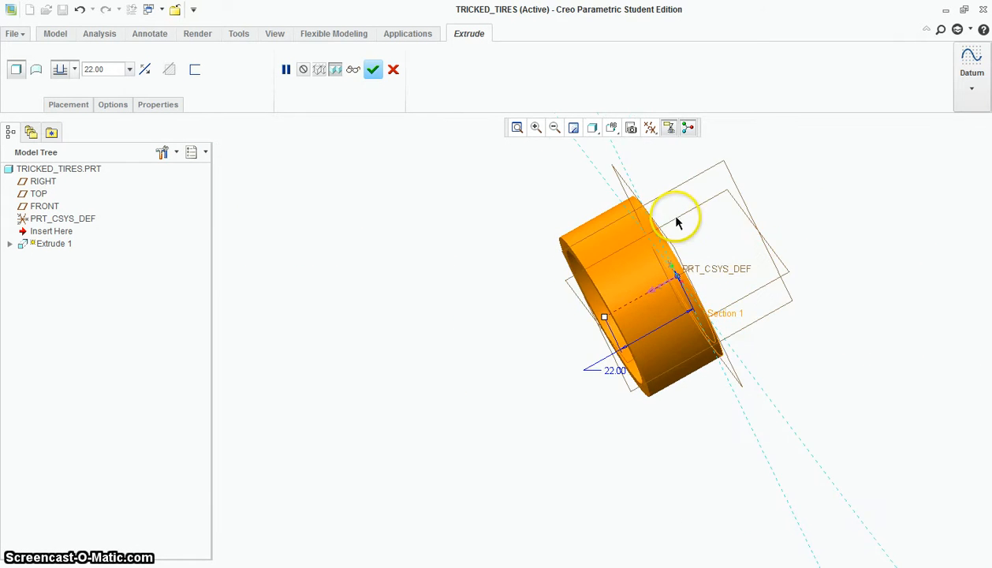
scroll(717, 316, "up", 2)
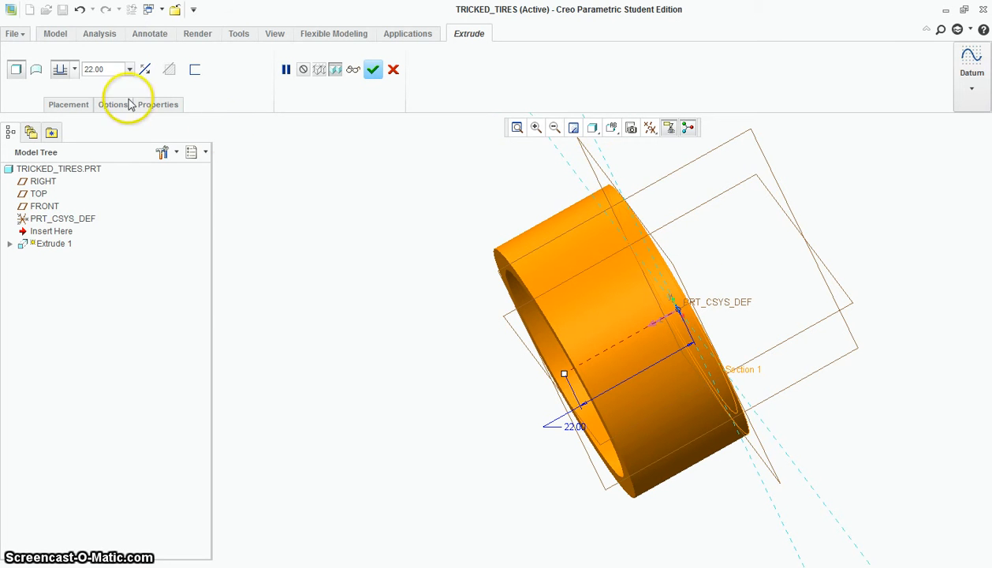
left_click(74, 68)
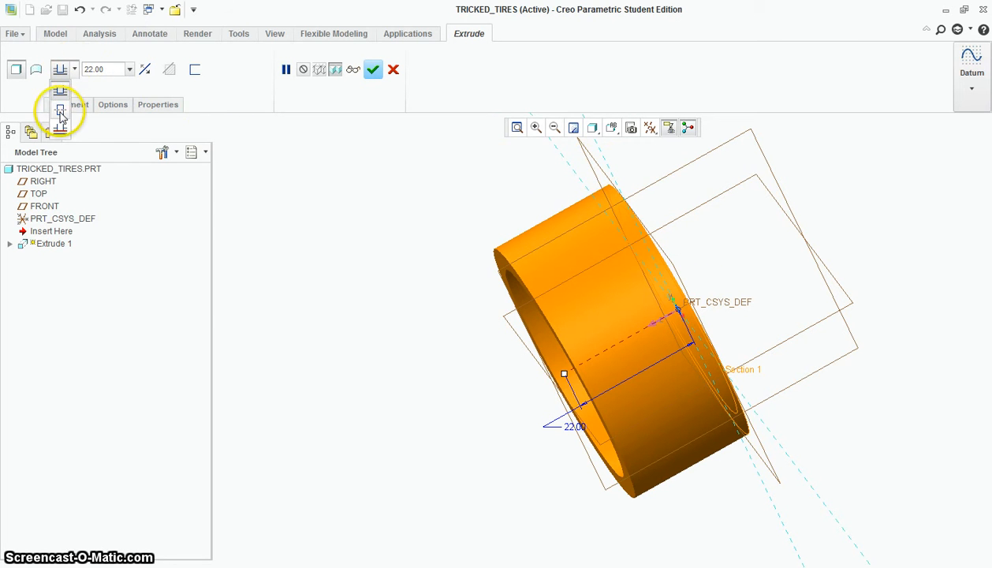
left_click(60, 112)
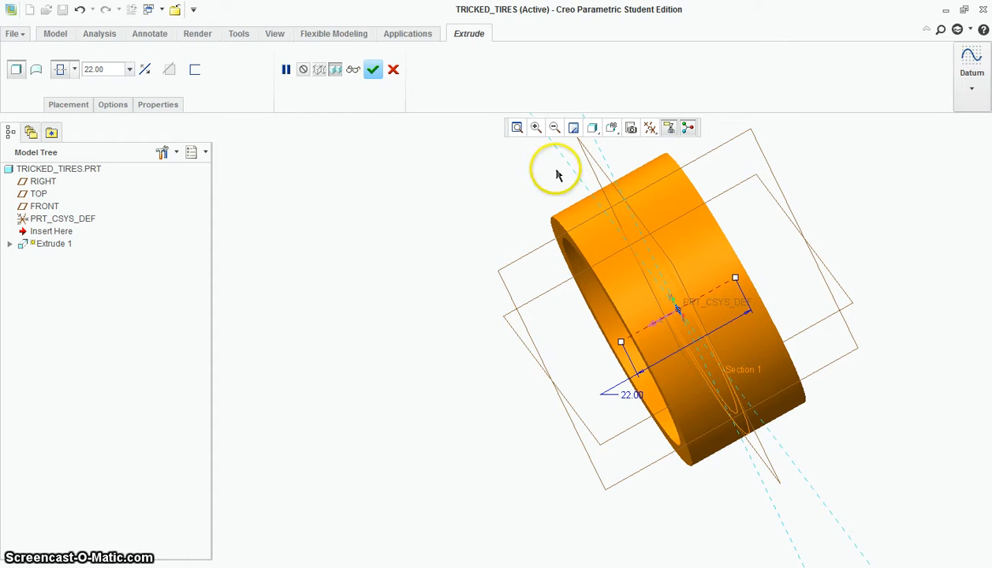
left_click(375, 75)
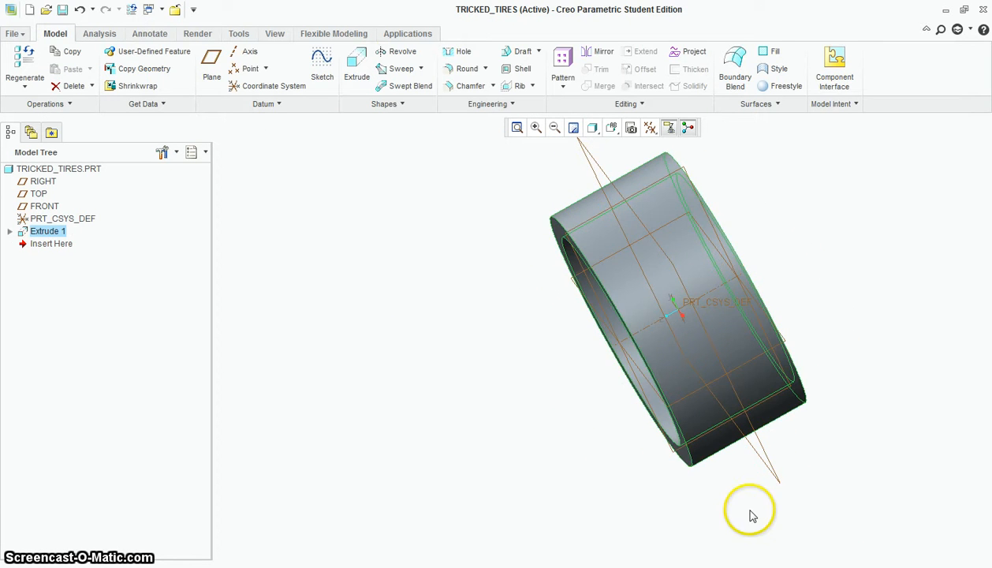
Round the two outer circular edges of the ring with a radius of 2.
middle_click_drag(748, 514, 756, 171)
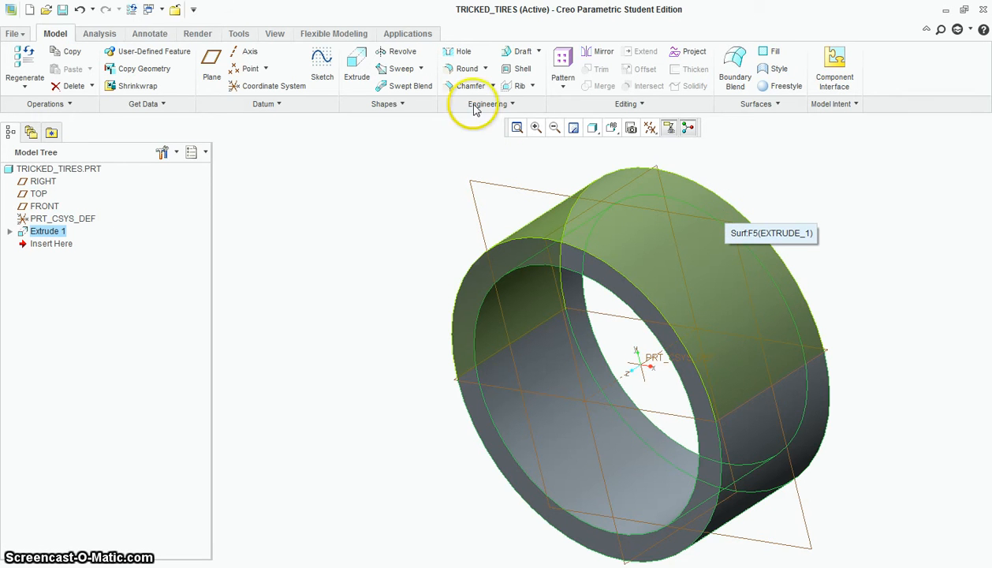
left_click(464, 69)
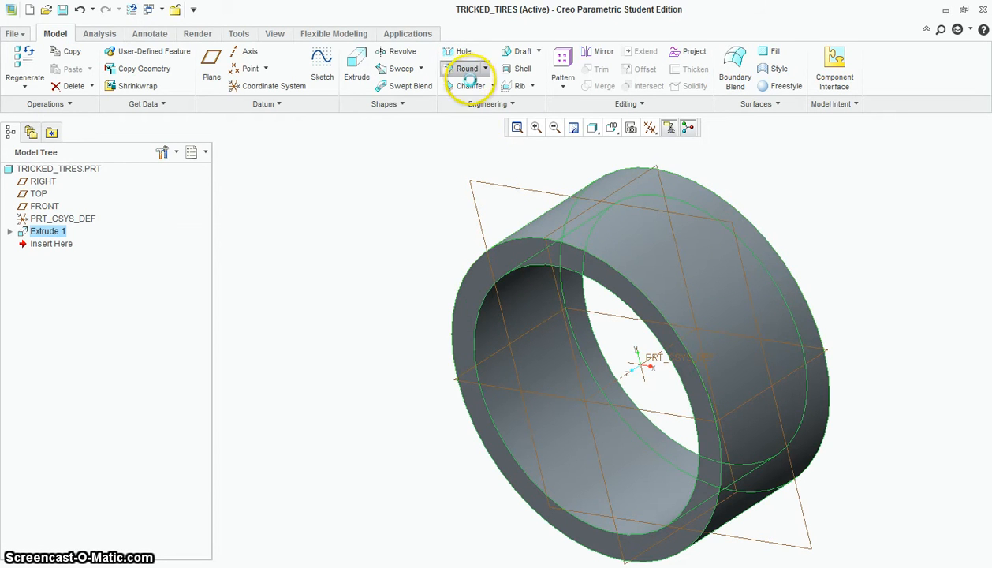
left_click(555, 238)
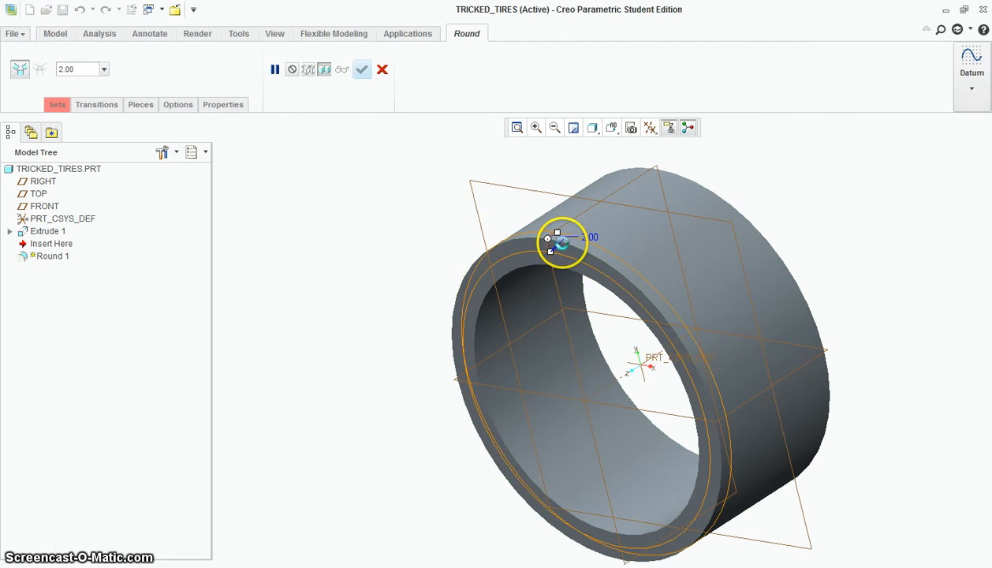
left_click(724, 205, "ctrl")
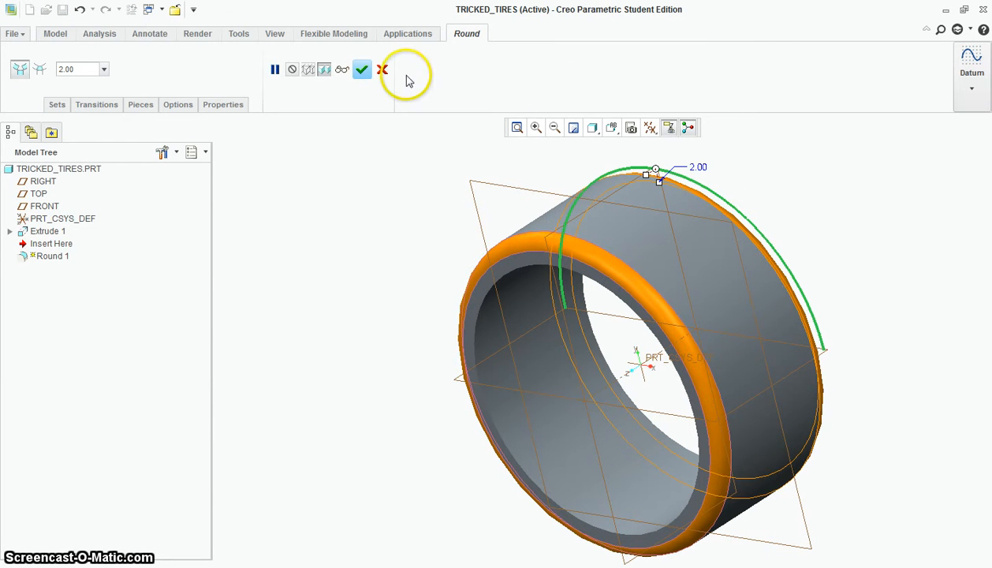
left_click(361, 69)
Round the two inner circular edges of the ring with a radius of 0.5.
scroll(583, 378, "up", 3)
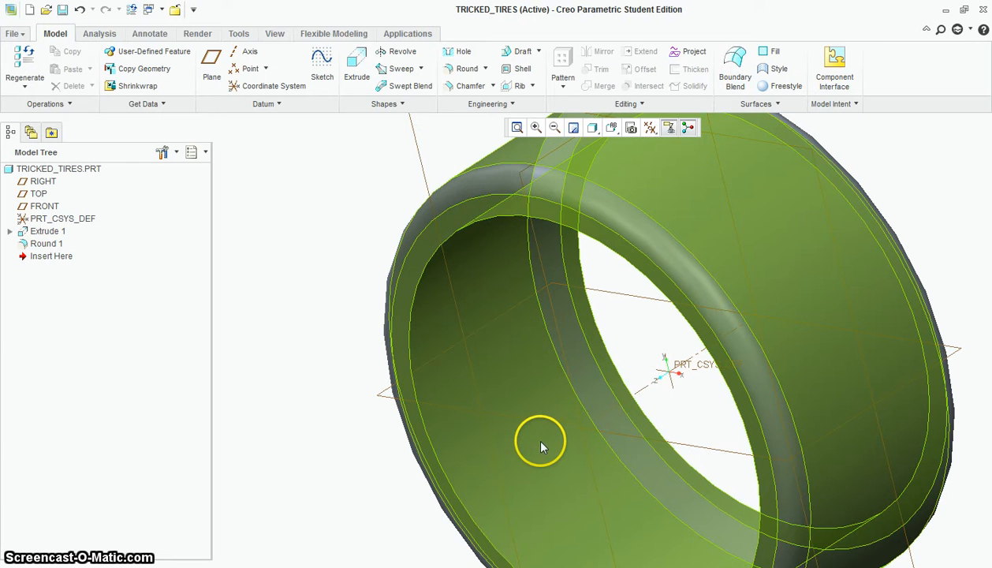
scroll(540, 418, "down", 1)
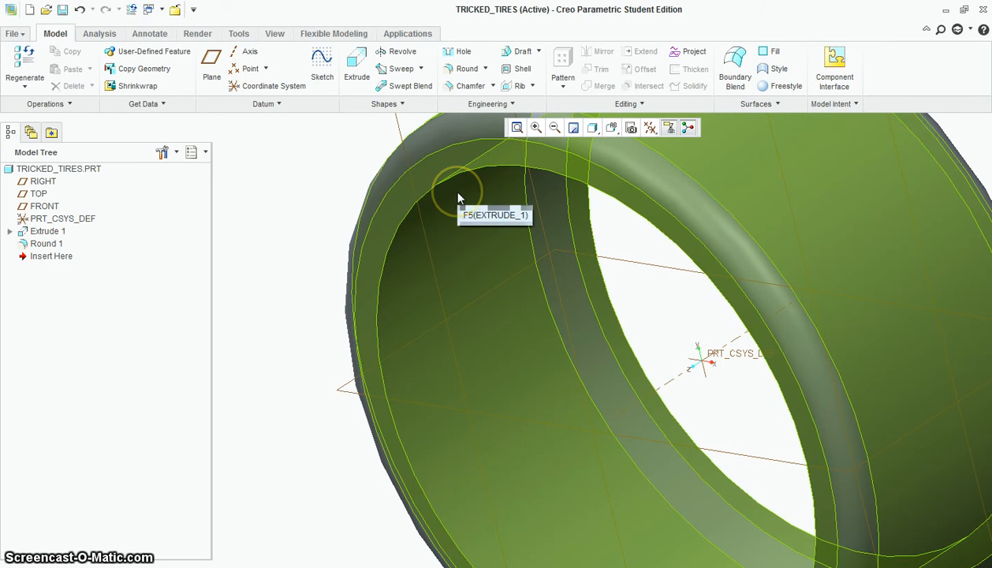
scroll(471, 257, "up", 2)
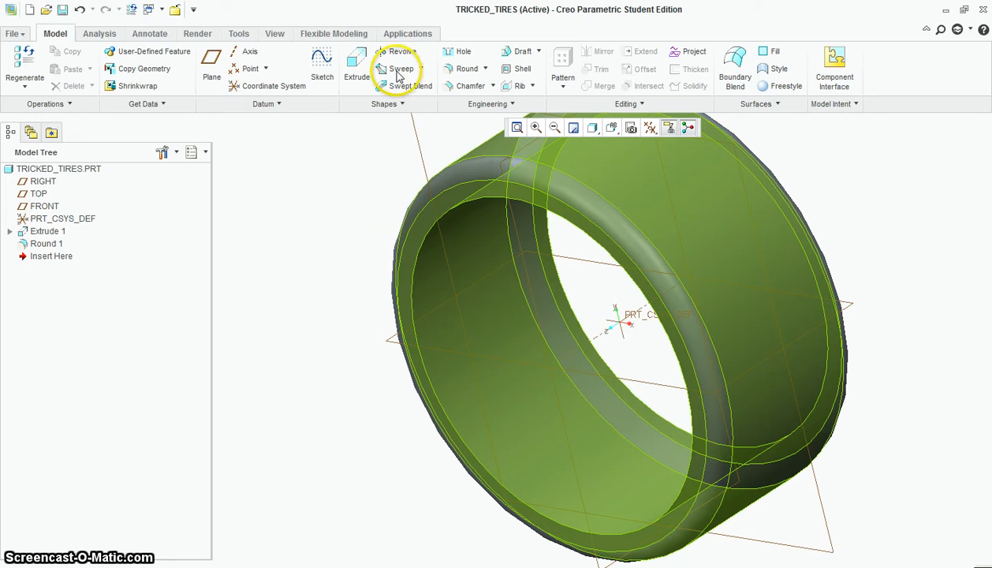
left_click(466, 78)
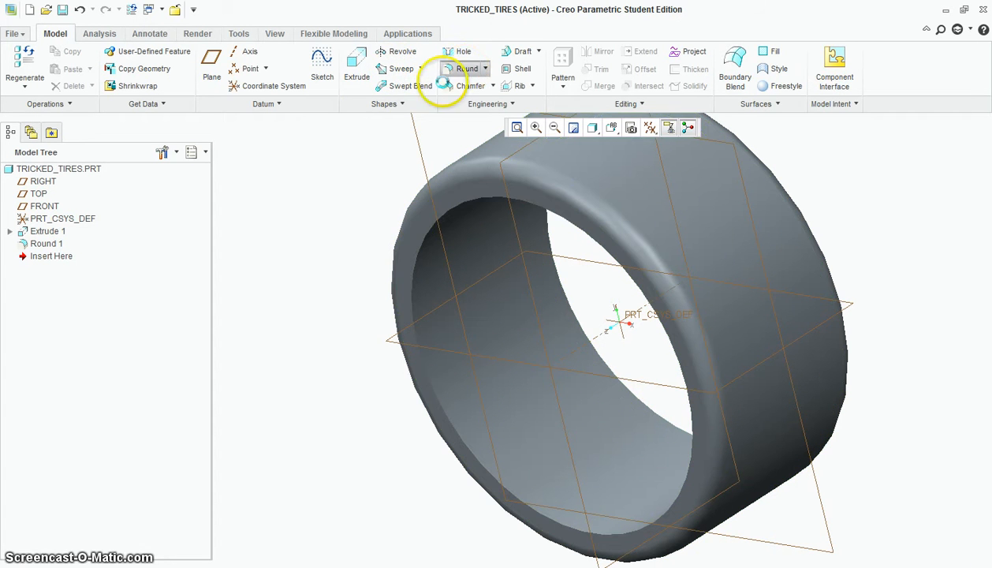
left_click(430, 234)
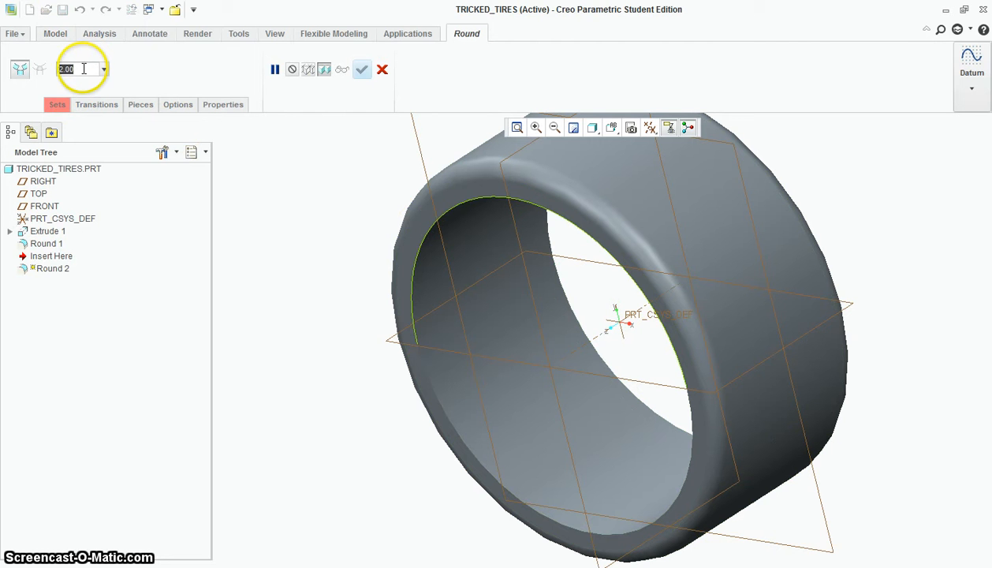
key("Return")
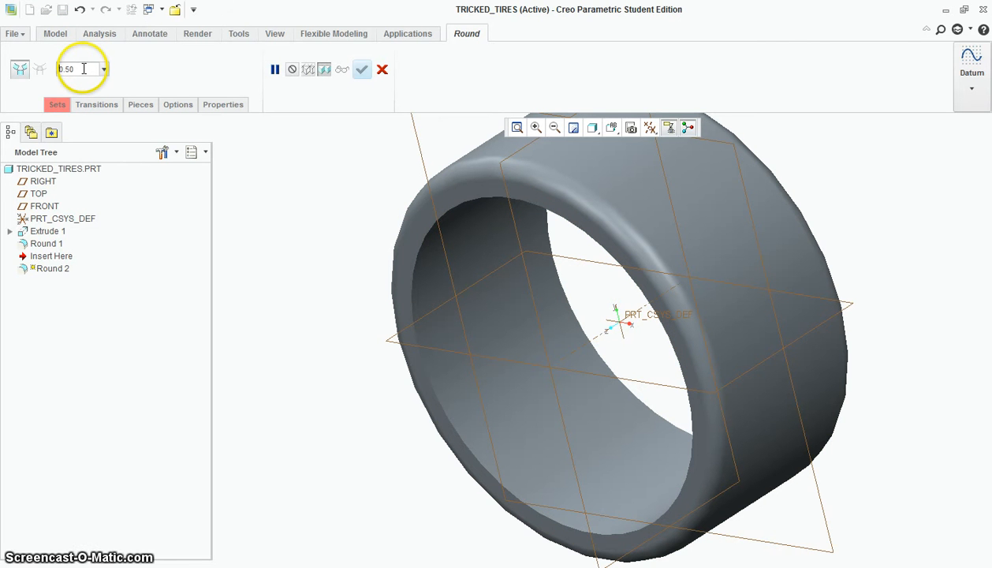
left_click(433, 227)
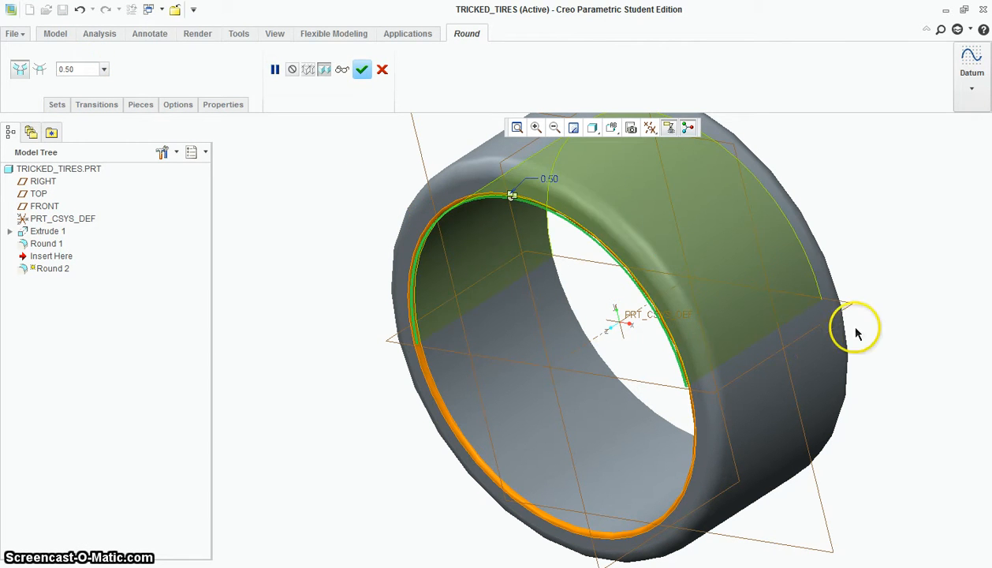
middle_click_drag(774, 346, 737, 355)
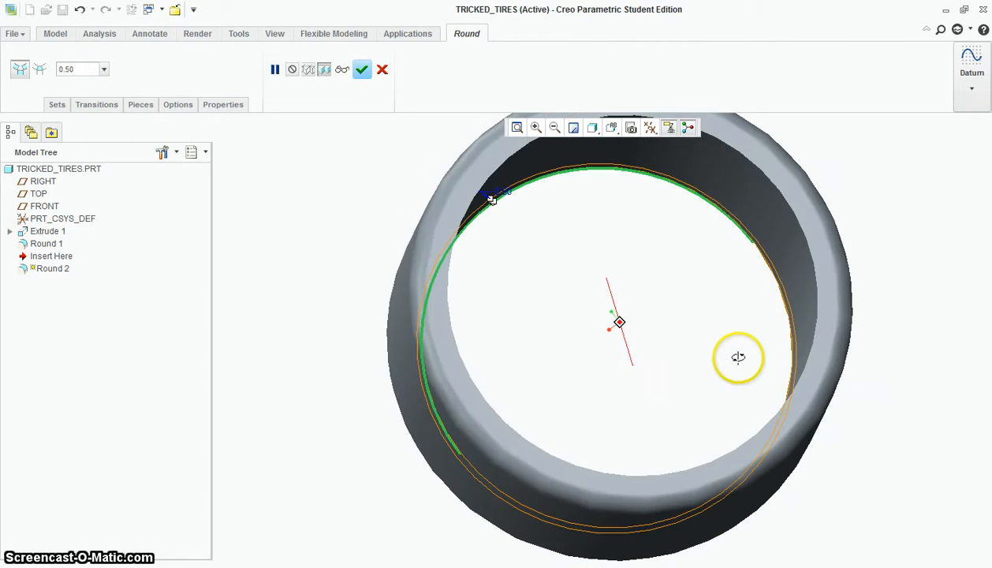
left_click(801, 232)
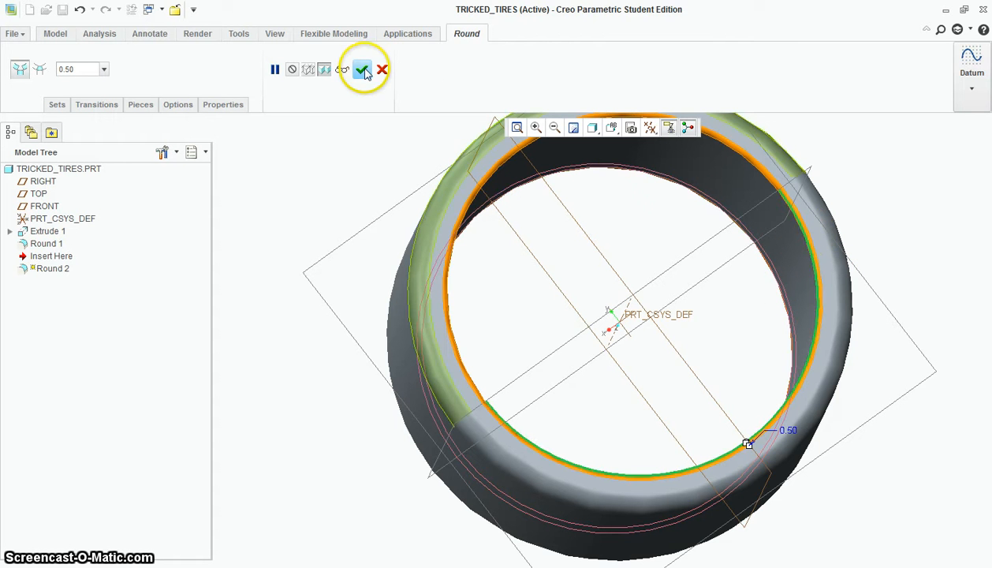
left_click(362, 69)
Start a datum plane offset from the TOP plane and pull it up into the ring's upper wall, about 22.5 above TOP.
middle_click_drag(449, 465, 586, 416)
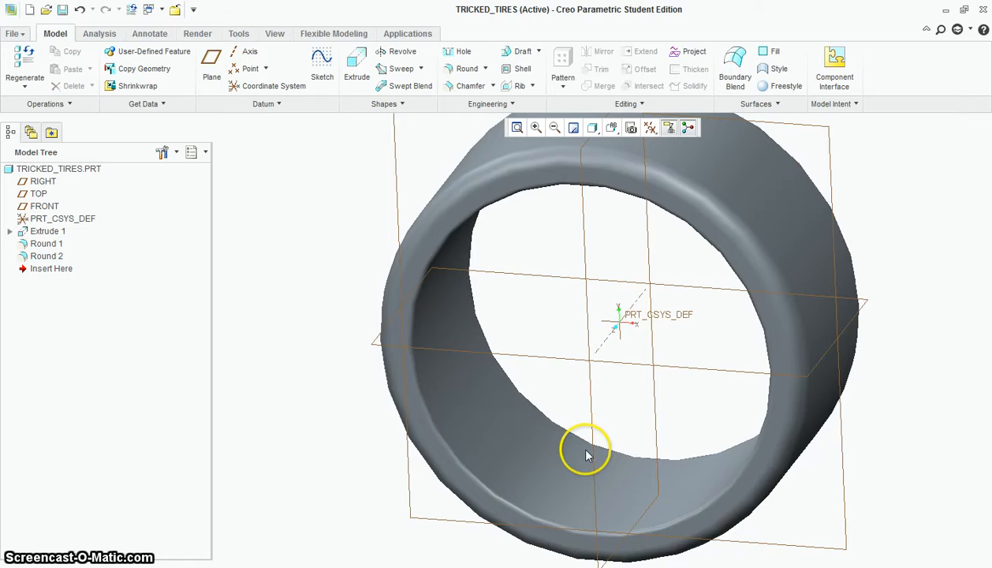
scroll(586, 452, "up", 3)
scroll(623, 224, "down", 2)
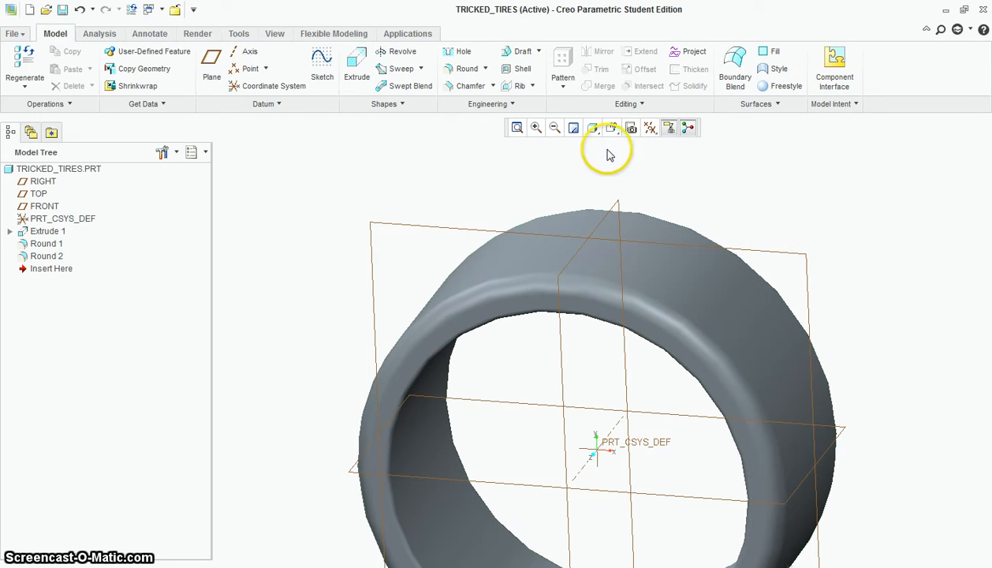
left_click(213, 62)
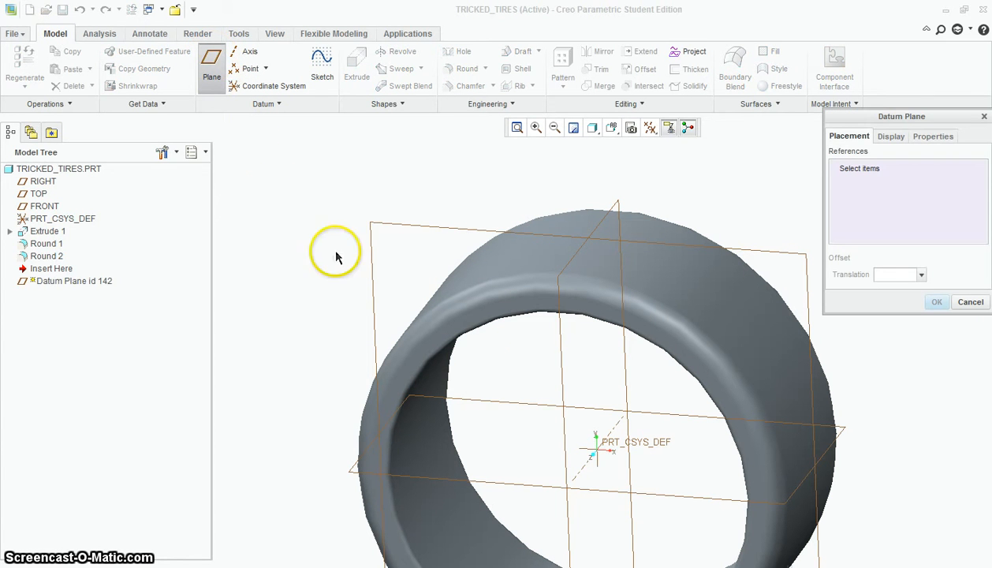
left_click(526, 407)
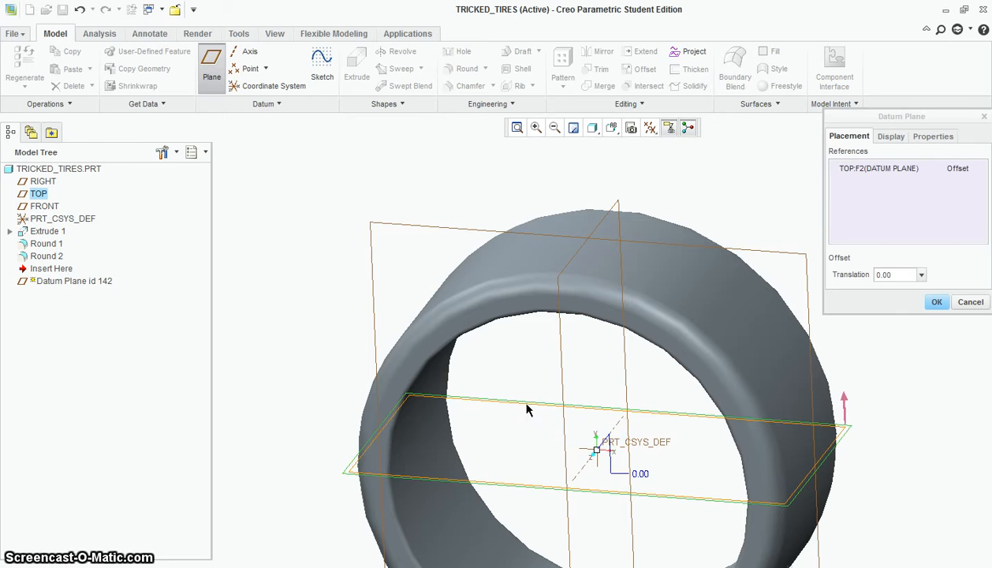
left_click_drag(599, 453, 589, 279)
middle_click_drag(666, 382, 670, 347)
left_click_drag(598, 261, 607, 241)
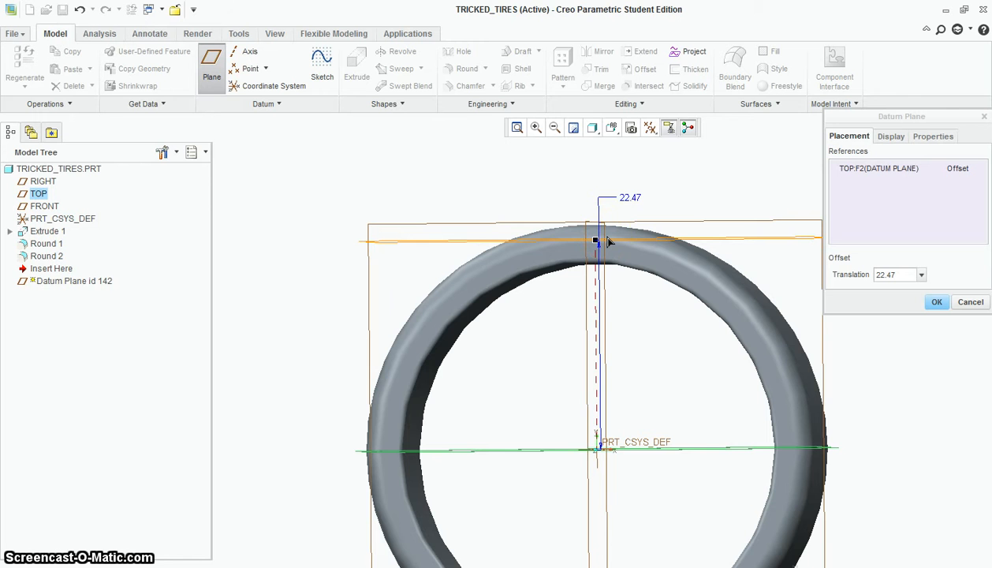
left_click_drag(607, 241, 607, 242)
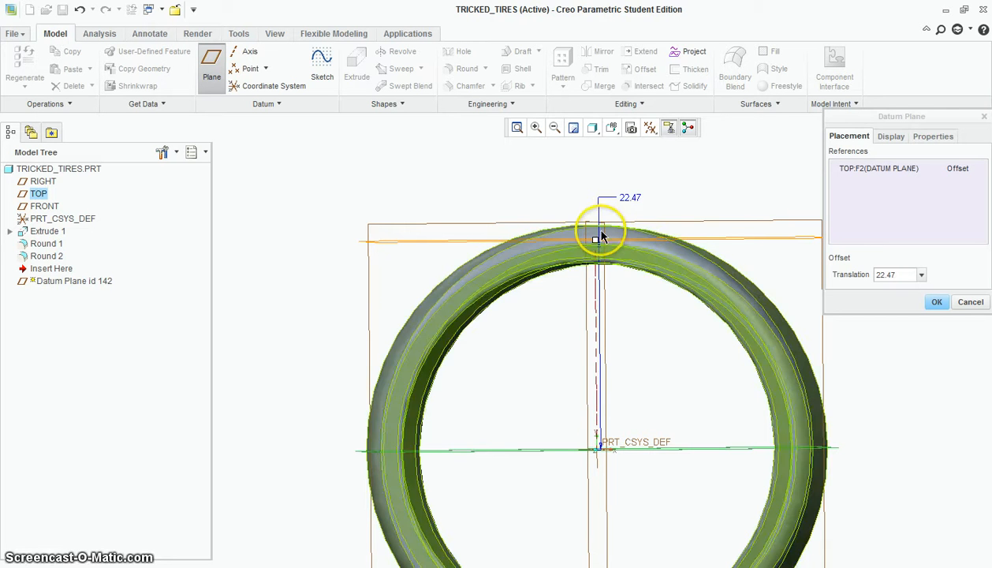
Set the new datum plane's offset from TOP to 22 and create the plane.
double_click(630, 197)
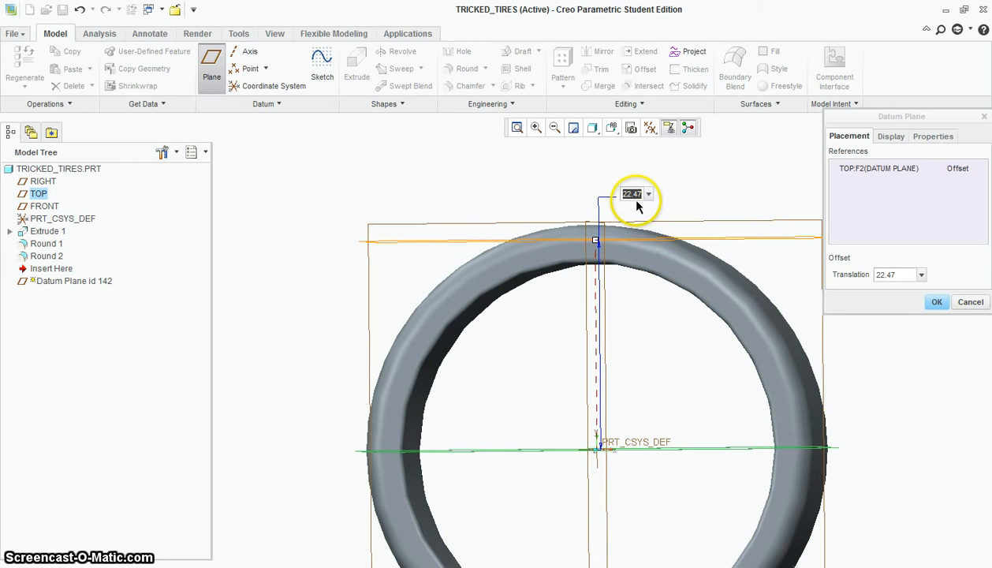
type("22")
key("Return")
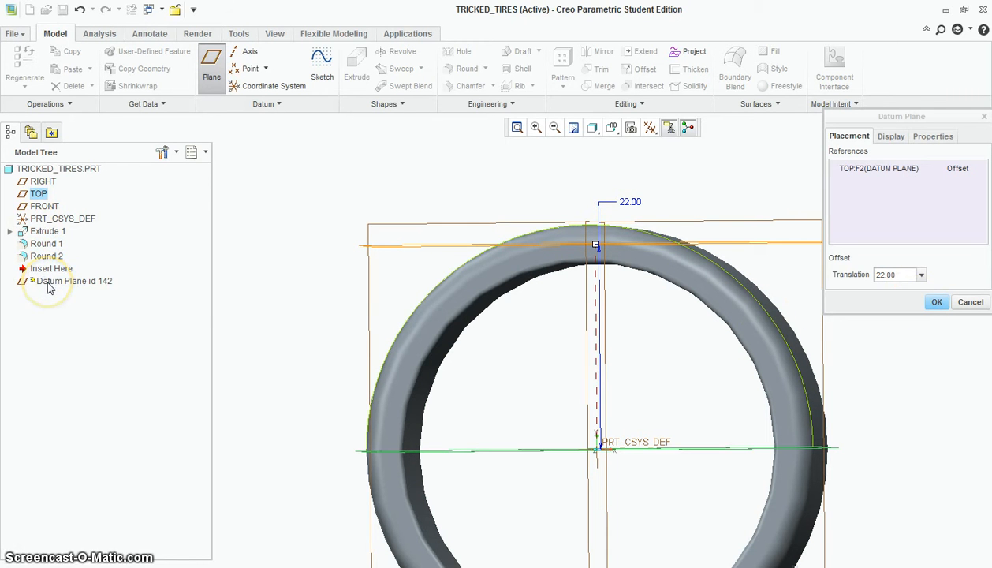
left_click(936, 302)
Start a new extrusion sketch on datum plane DTM1, viewed square to the sketch plane.
middle_click_drag(814, 290, 631, 331)
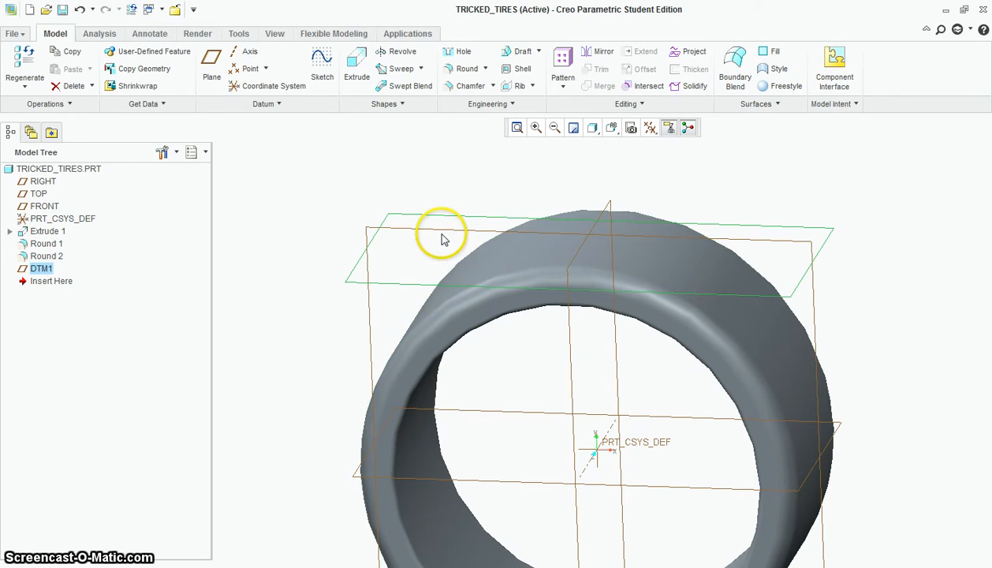
left_click(433, 170)
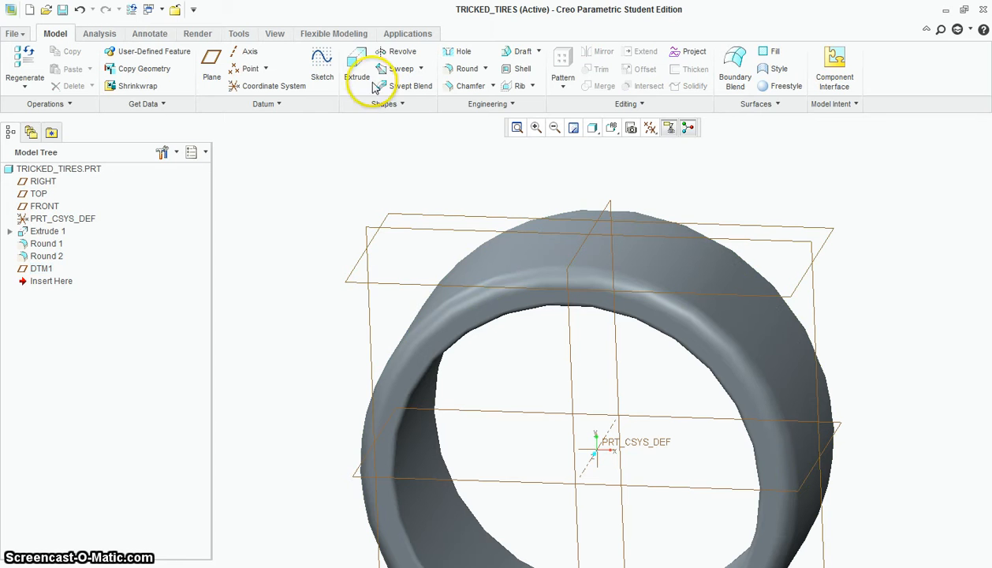
left_click(358, 68)
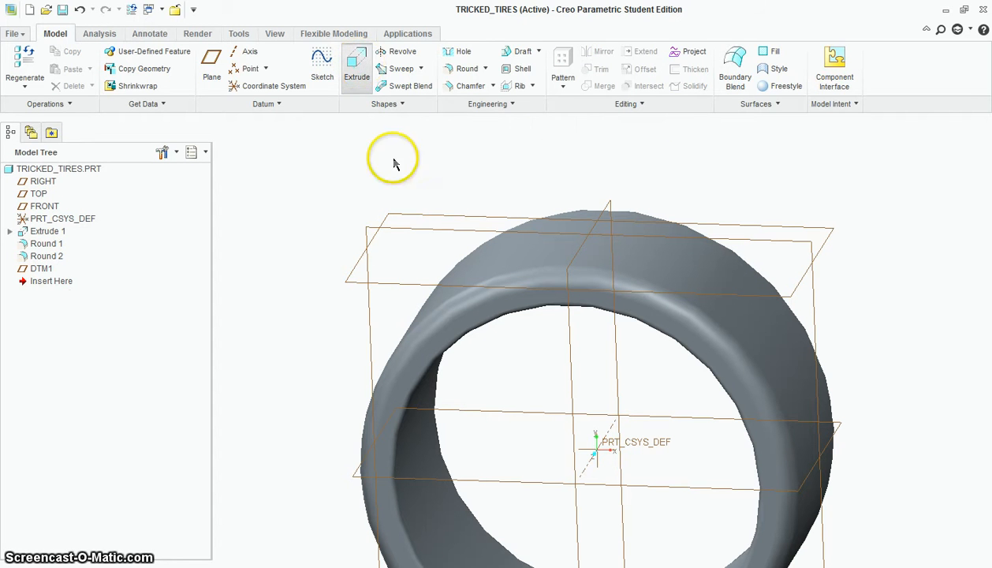
left_click(411, 286)
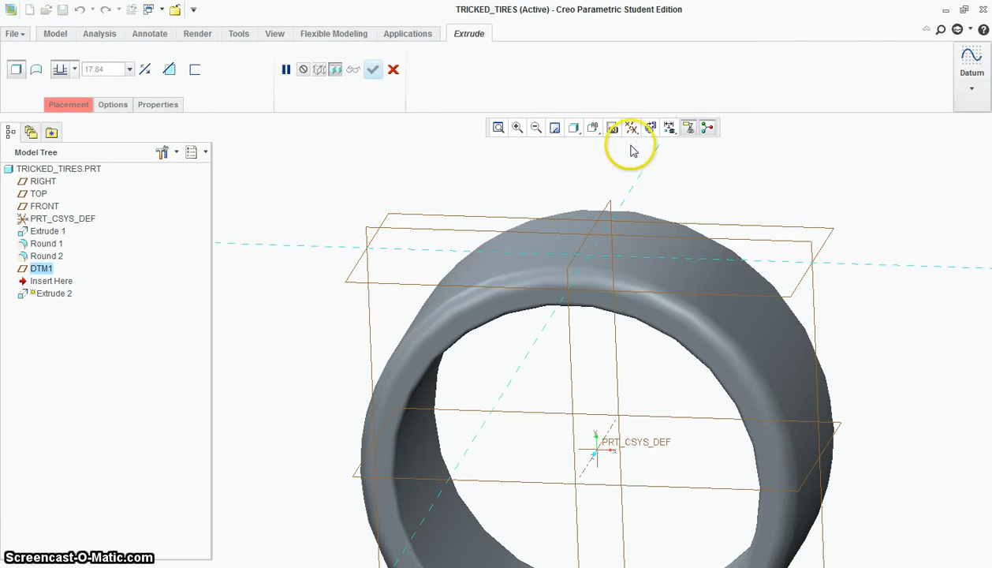
left_click(648, 127)
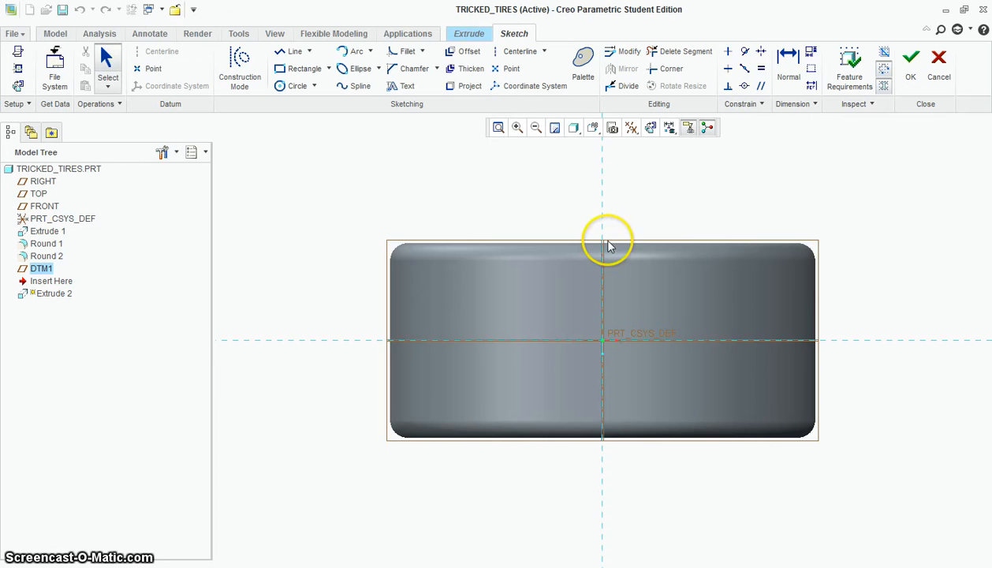
scroll(602, 419, "up", 1)
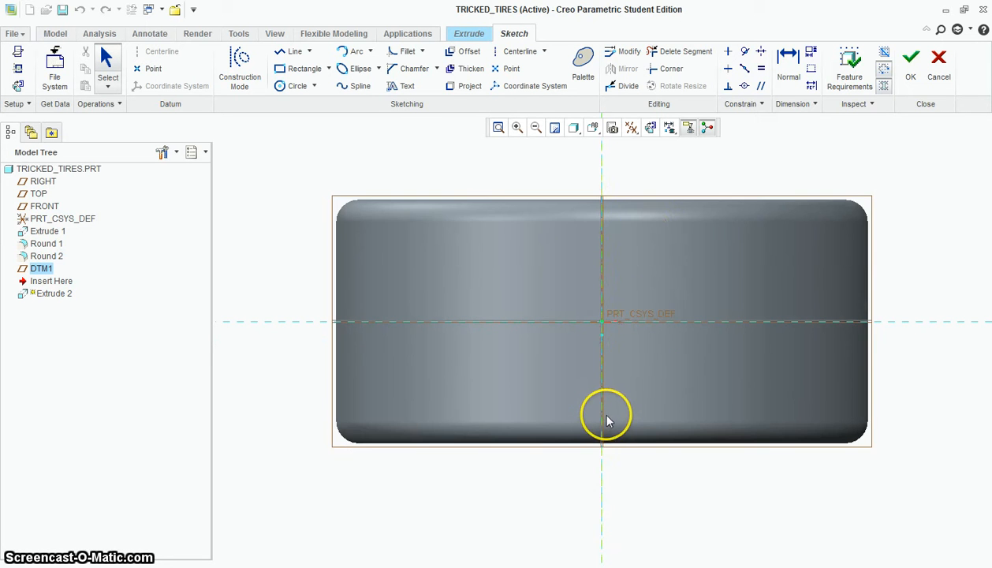
scroll(640, 206, "up", 1)
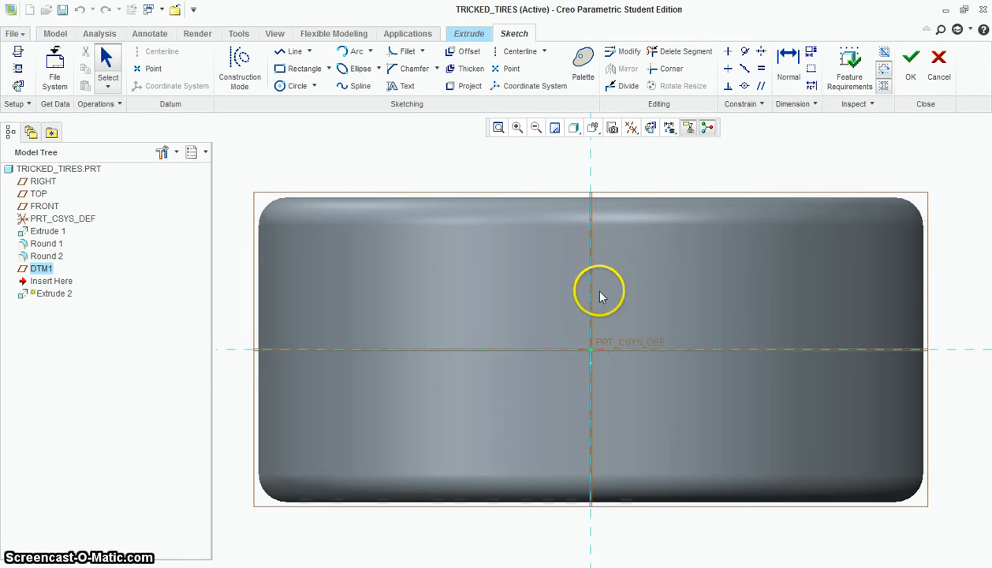
scroll(600, 295, "down", 1)
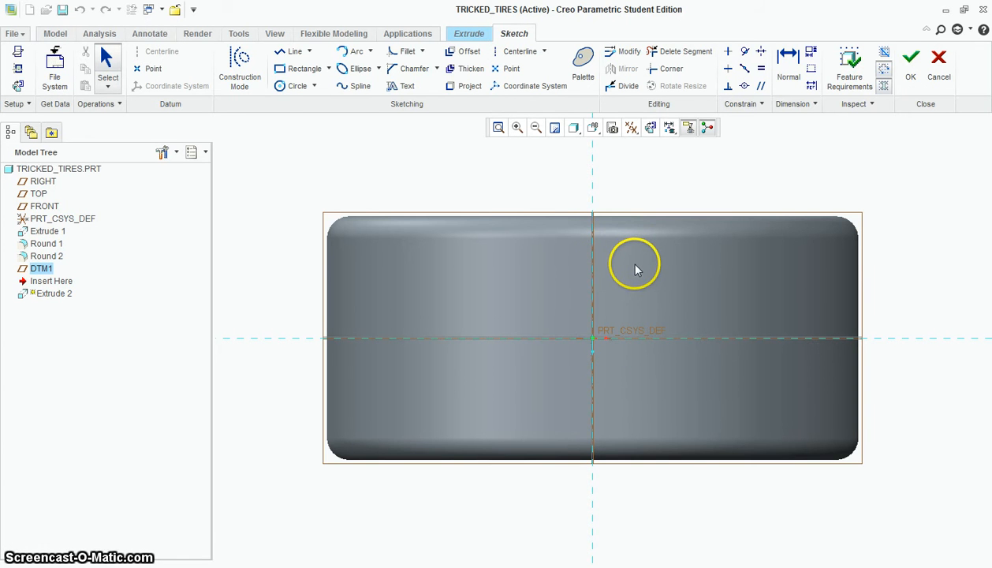
scroll(636, 269, "up", 1)
scroll(614, 262, "up", 1)
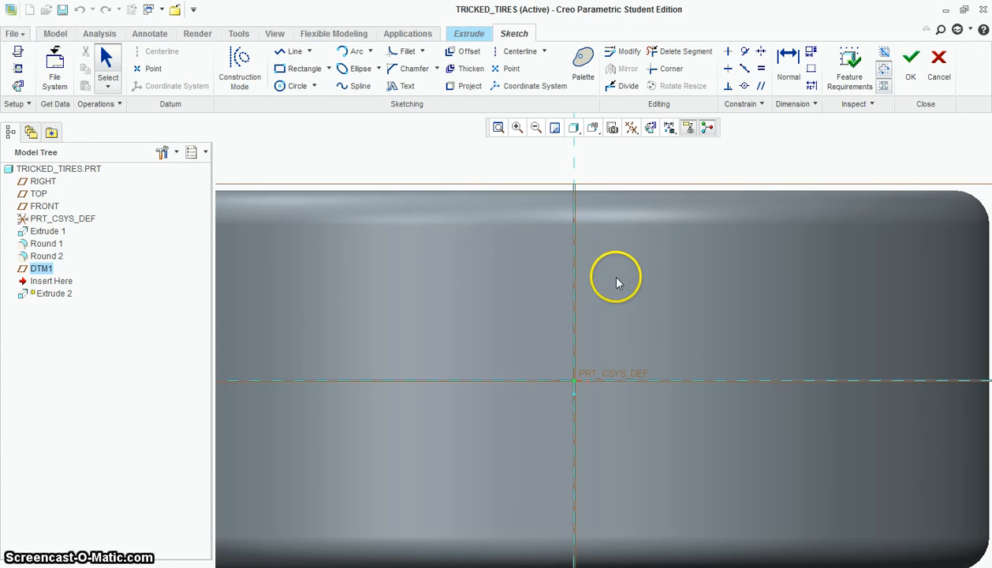
scroll(615, 277, "down", 1)
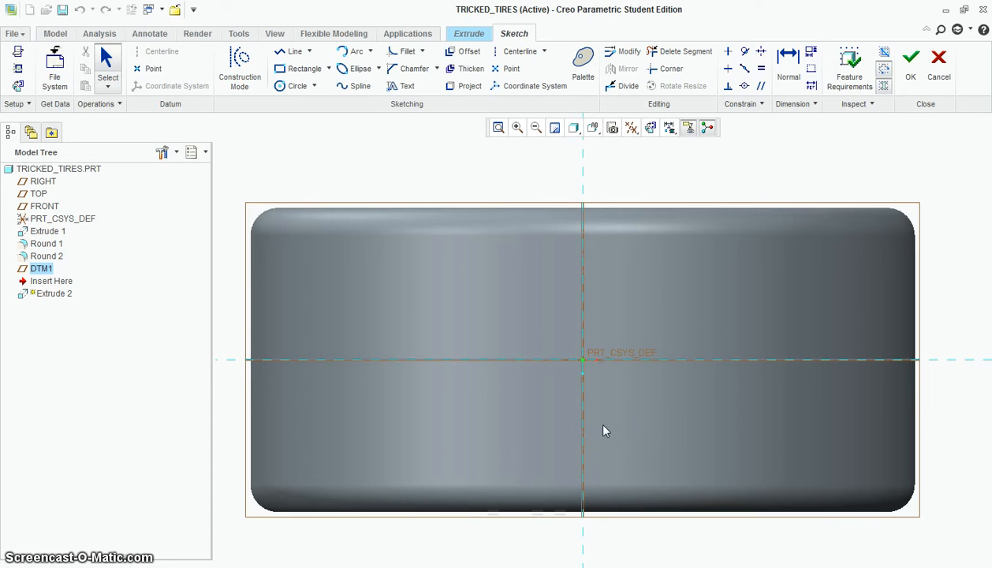
left_click(613, 309)
scroll(613, 309, "down", 1)
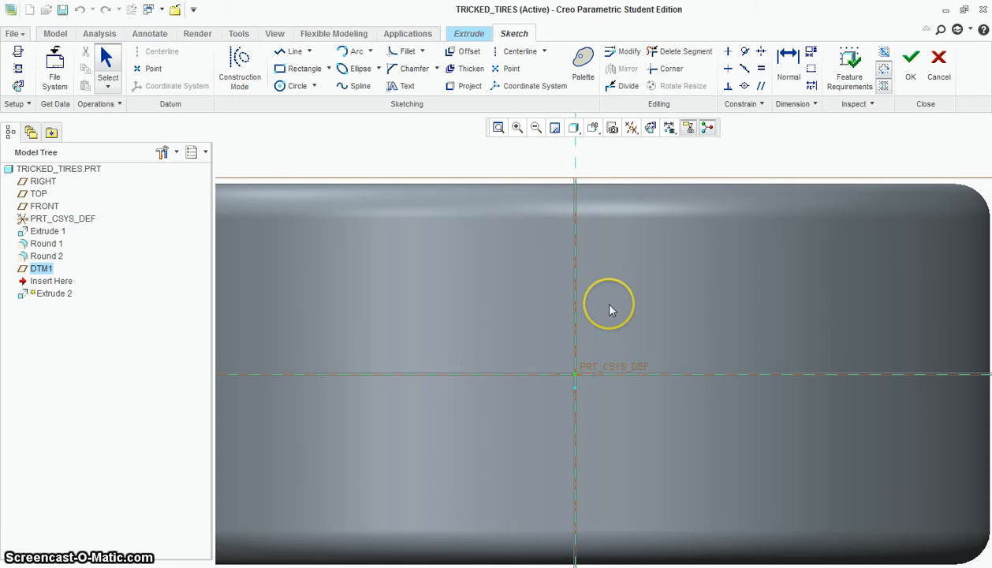
Sketch a closed zigzag band about 0.9 wide with lines, from just beyond the ring's upper edge down to the origin on the horizontal reference.
middle_click_drag(572, 284, 553, 298, "shift")
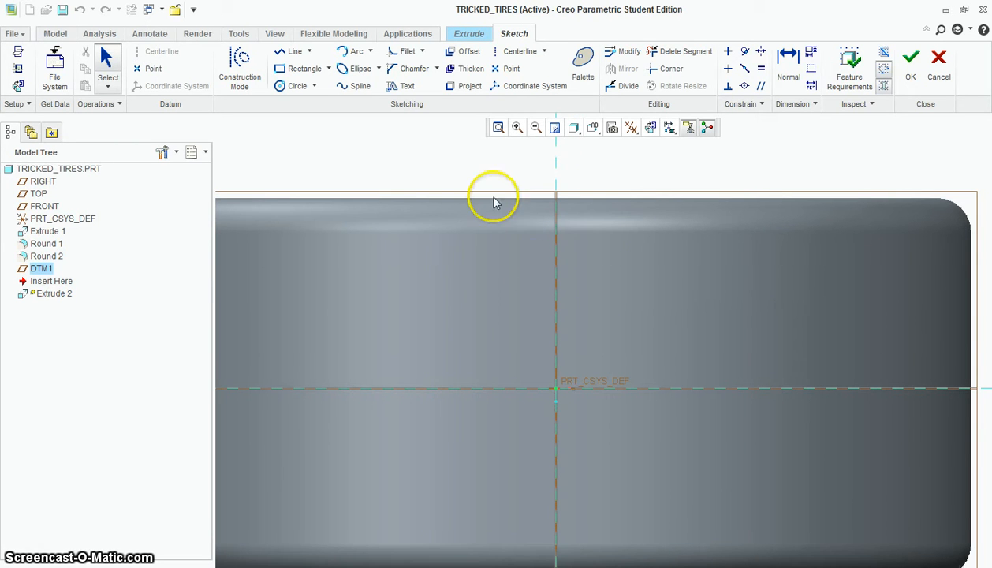
left_click(294, 51)
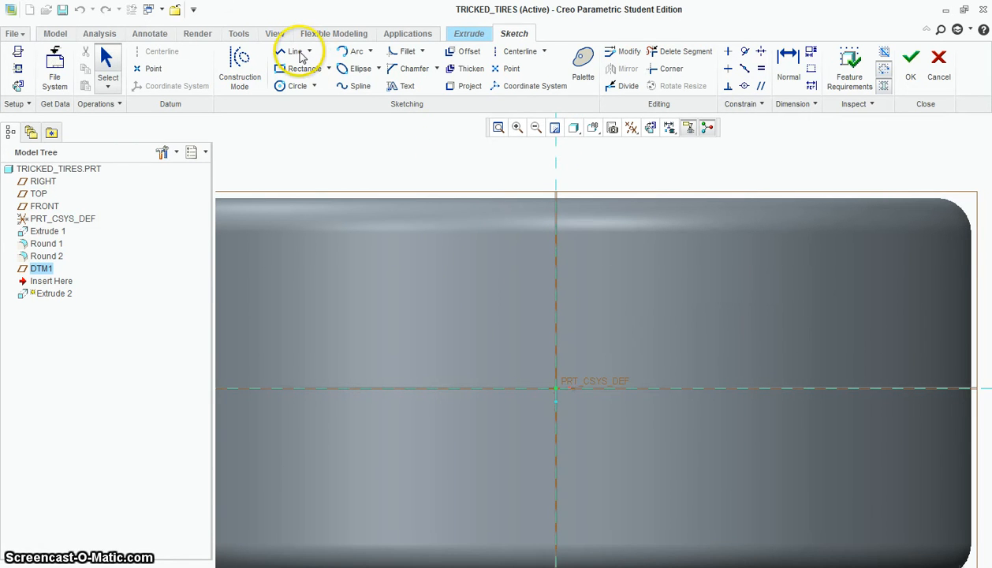
left_click(605, 185)
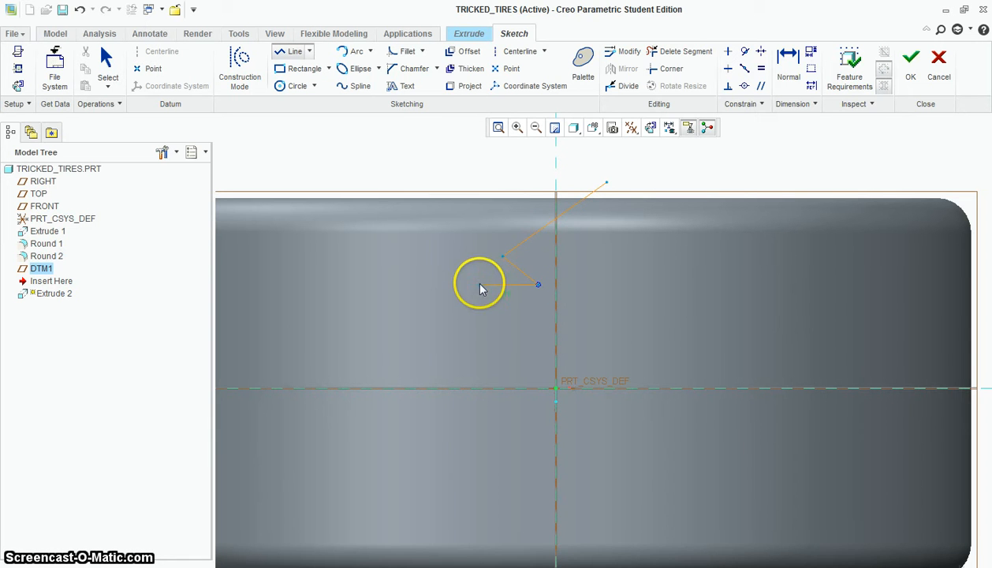
left_click(460, 327)
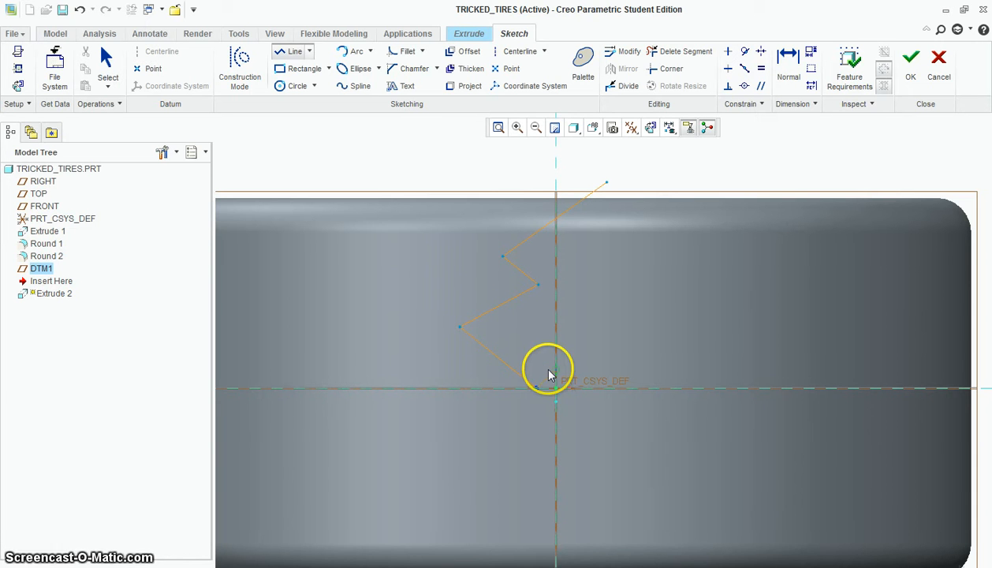
left_click(487, 330)
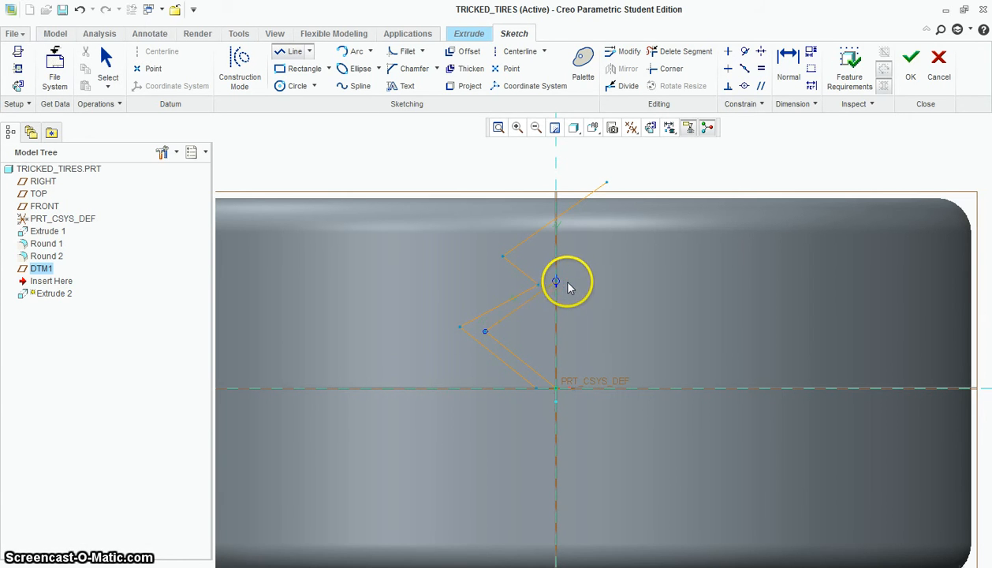
left_click(579, 281)
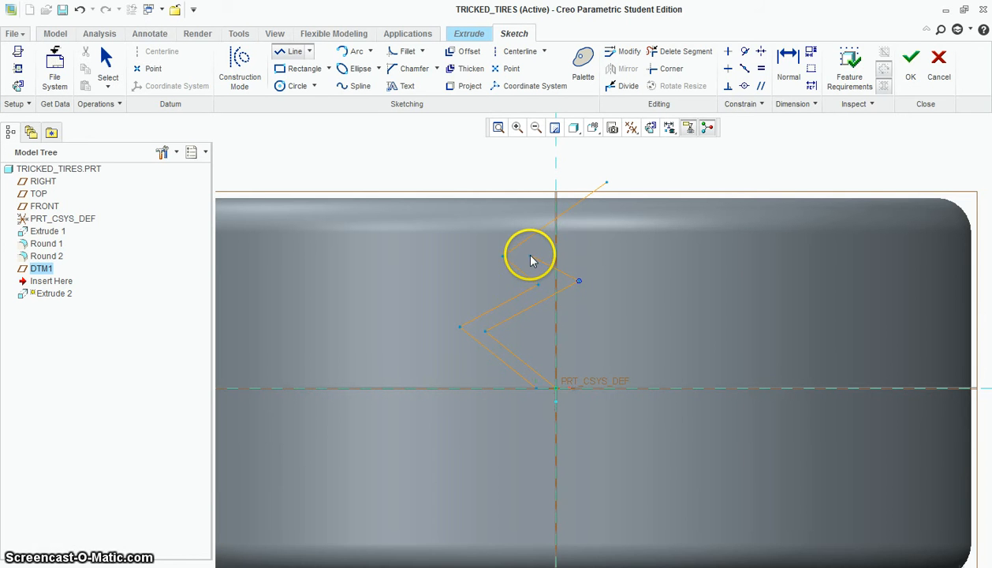
left_click(530, 256)
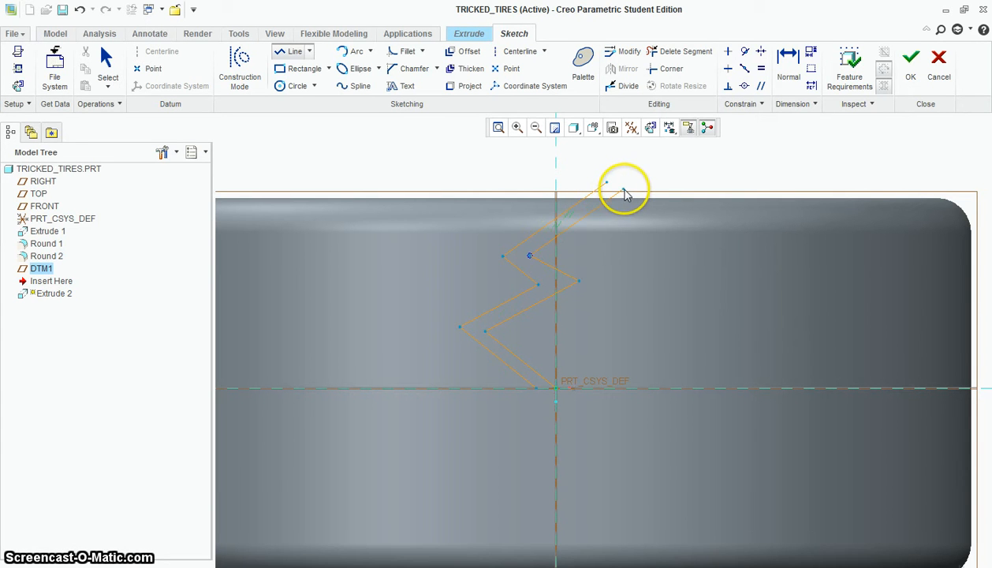
middle_click(632, 271)
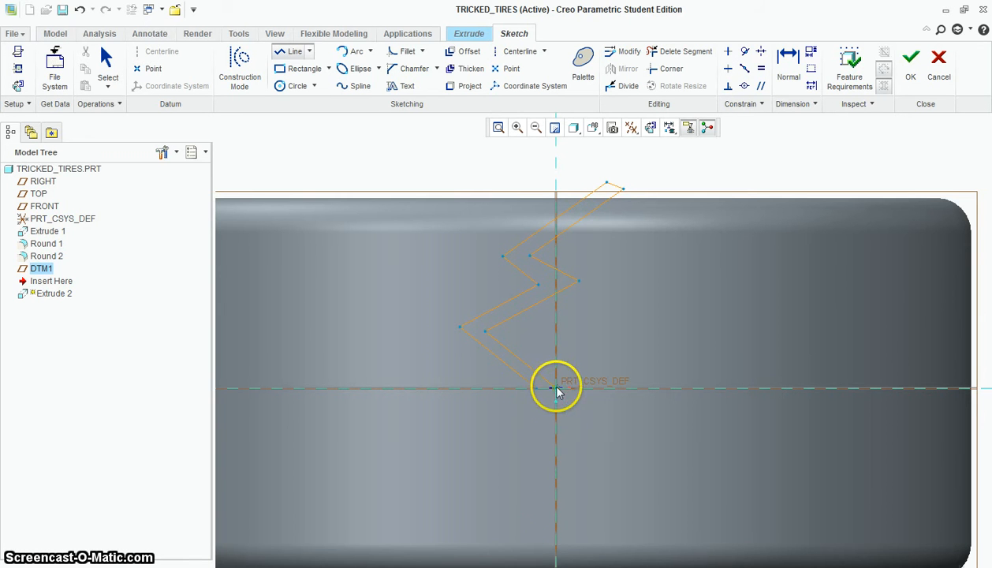
Add a horizontal centerline along the horizontal reference through the sketch origin.
scroll(560, 370, "up", 2)
scroll(578, 509, "down", 2)
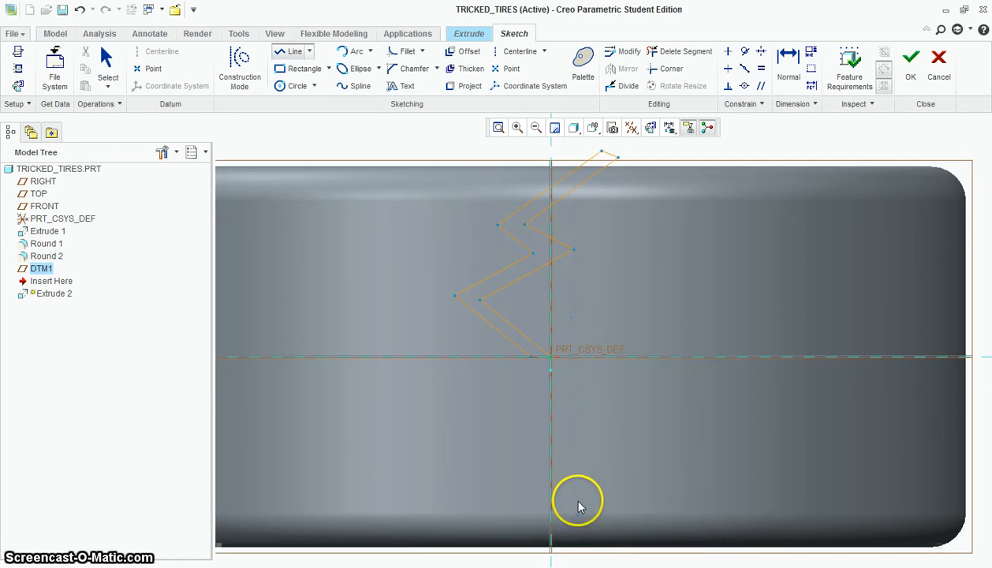
left_click(516, 51)
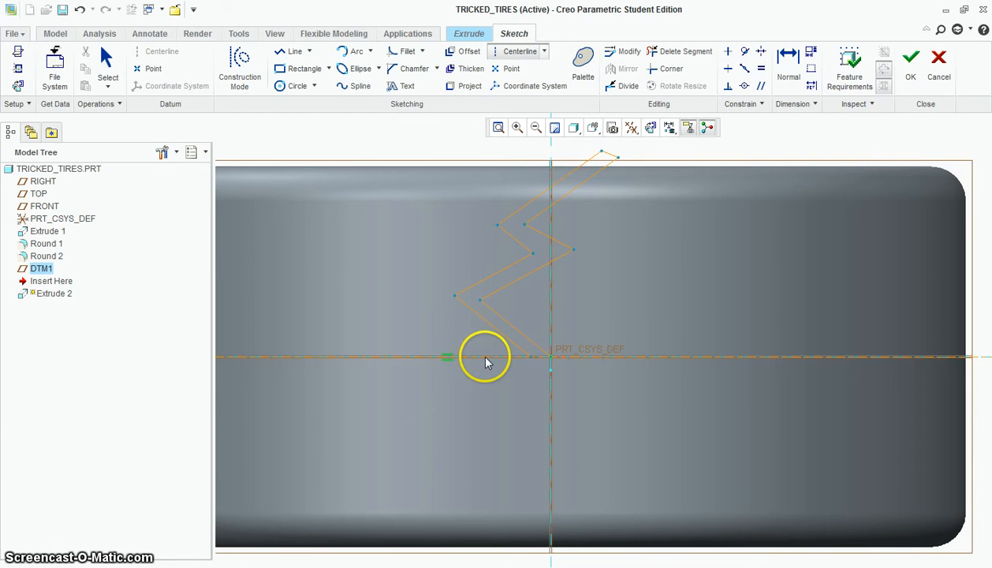
scroll(696, 332, "up", 1)
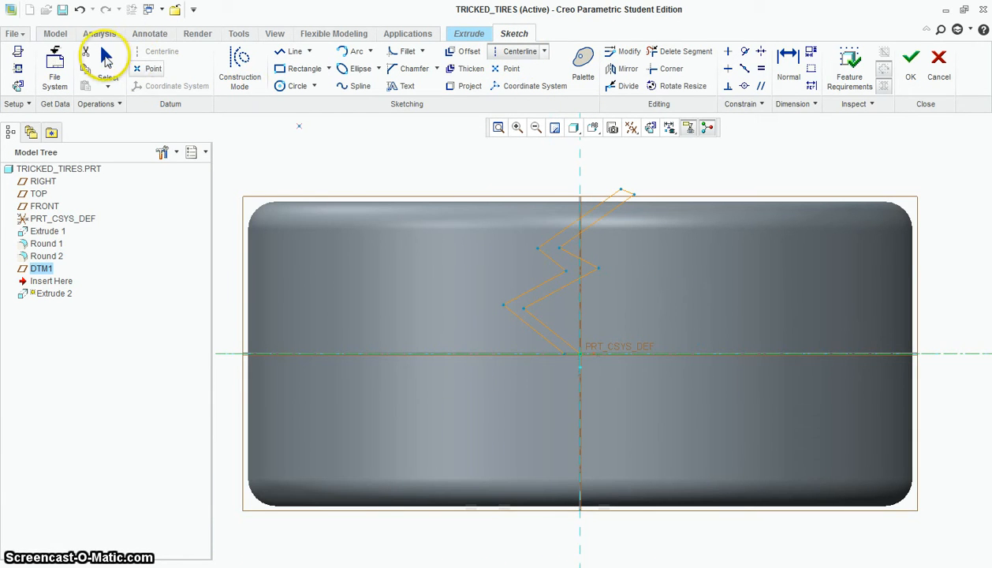
Mirror the whole zigzag band about the horizontal centerline and finish the sketch.
left_click(107, 59)
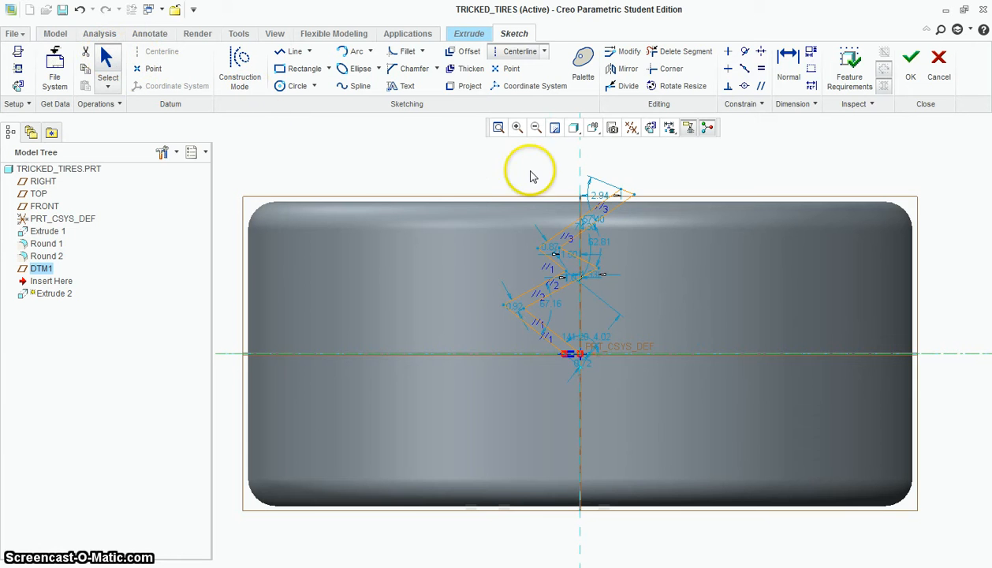
mouse_move(469, 155)
left_mouse_down()
mouse_move(671, 288)
mouse_move(705, 365)
mouse_move(704, 389)
mouse_move(698, 376)
left_mouse_up()
left_click(625, 70)
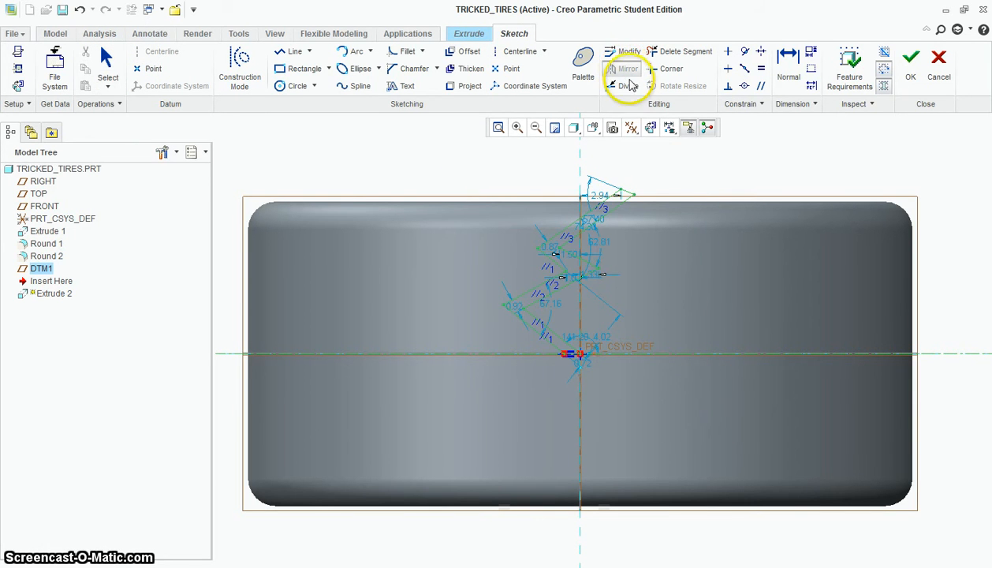
left_click(713, 353)
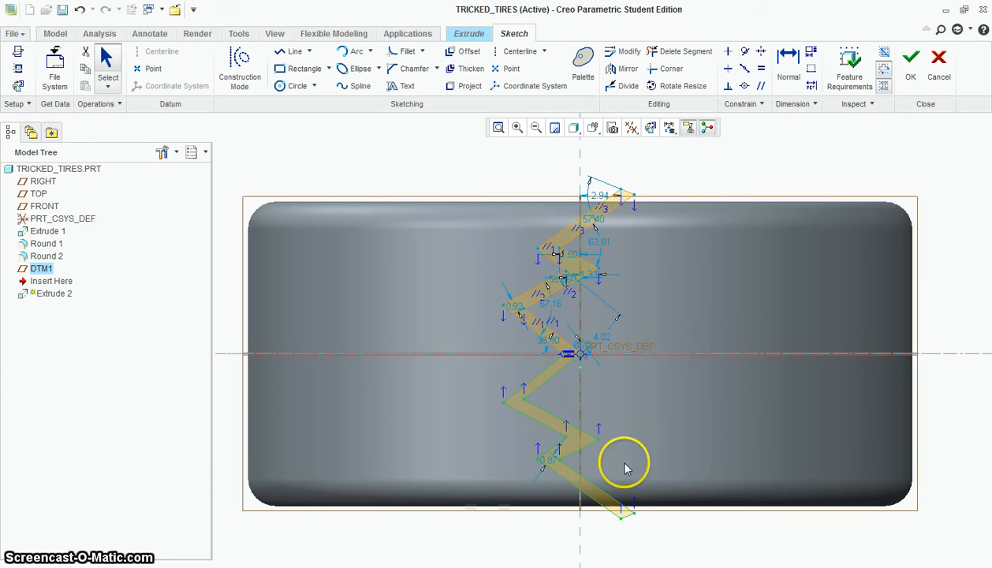
left_click(913, 69)
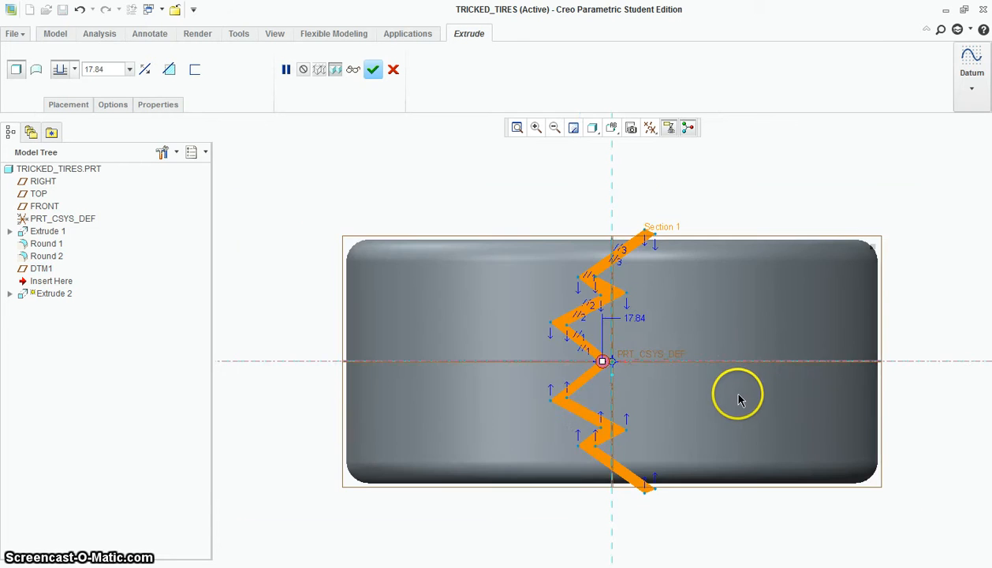
Make the extrusion of the zigzag section remove material from the ring's outer wall at a depth of 17.84, and complete the feature.
middle_click_drag(737, 378, 726, 353)
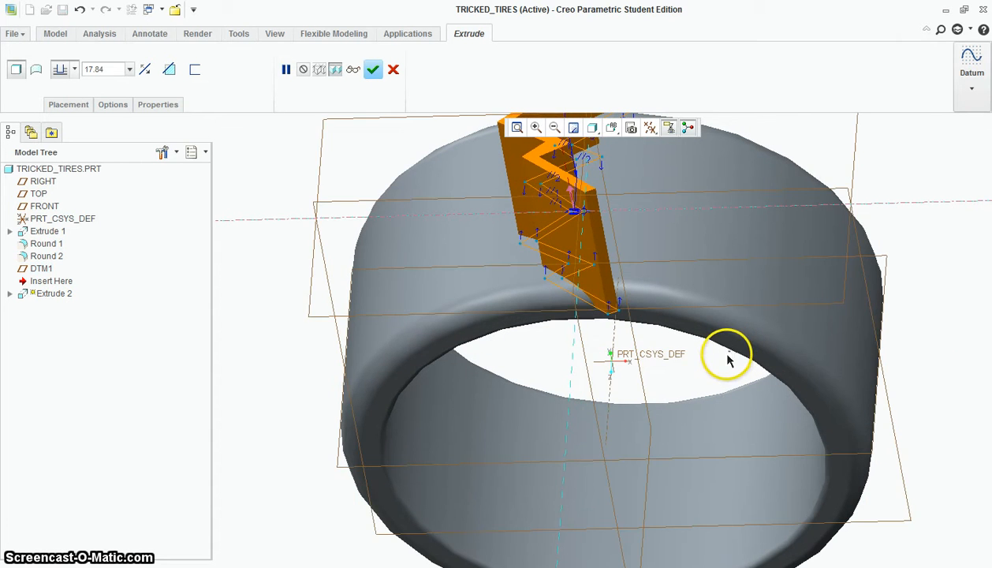
scroll(716, 372, "up", 2)
scroll(713, 317, "down", 3)
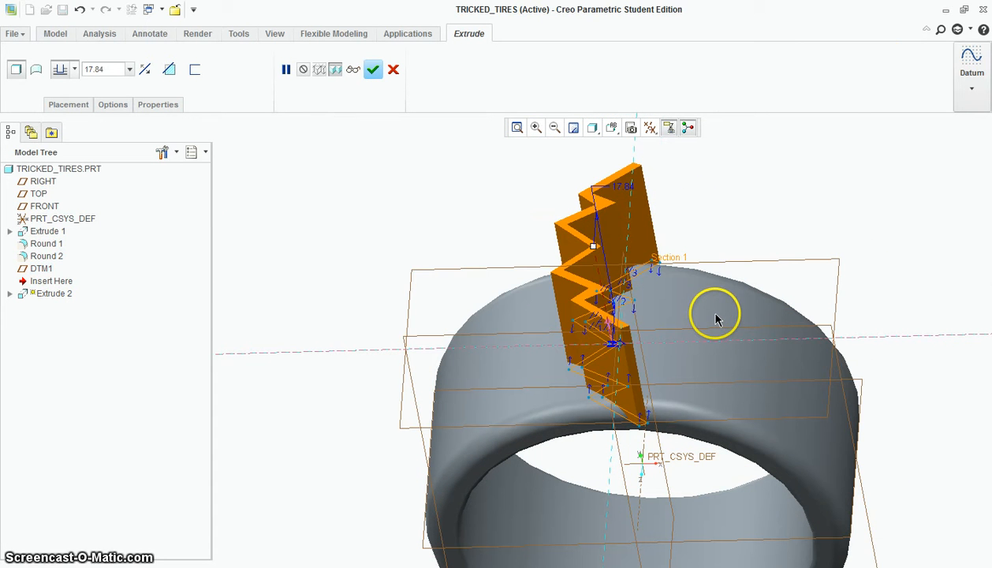
left_click(169, 70)
scroll(644, 409, "down", 2)
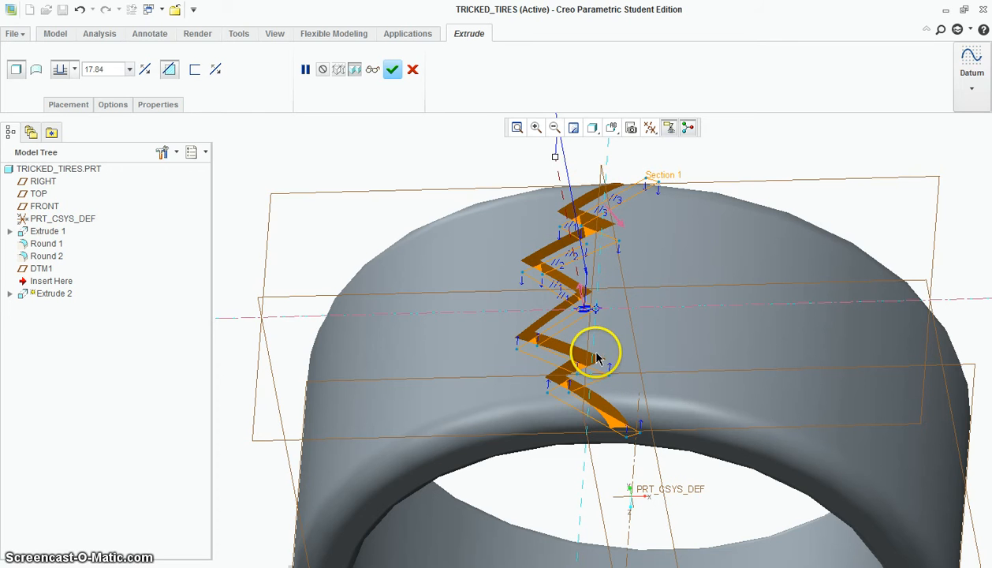
left_click(393, 71)
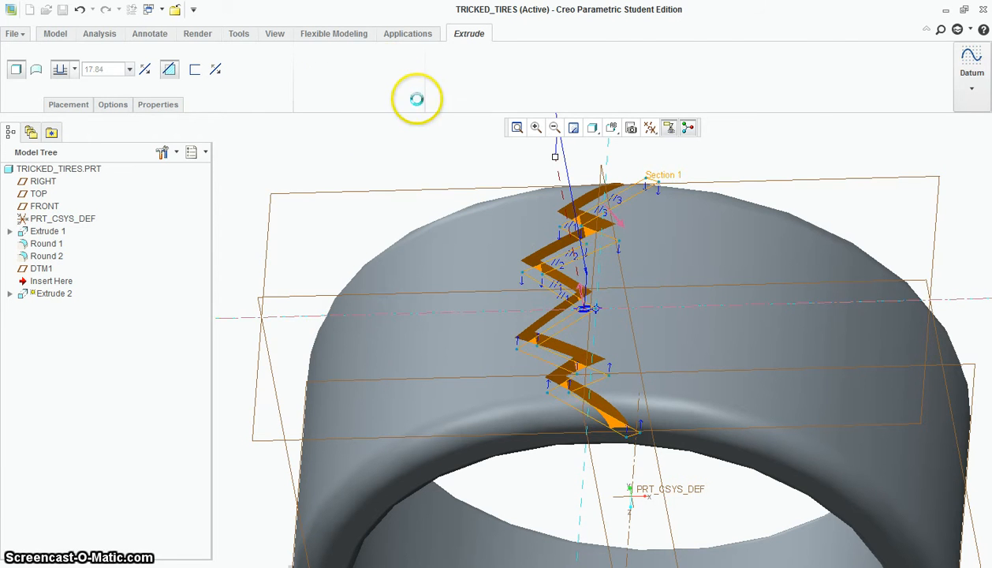
Start an axis pattern of the zigzag cut Extrude 2 around the ring's center axis.
scroll(712, 171, "down", 1)
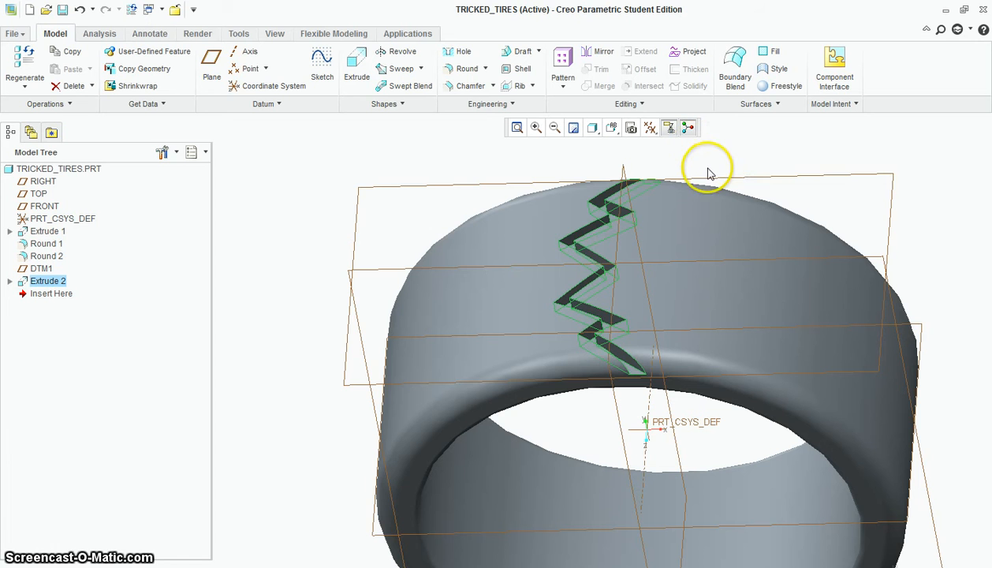
scroll(700, 154, "down", 1)
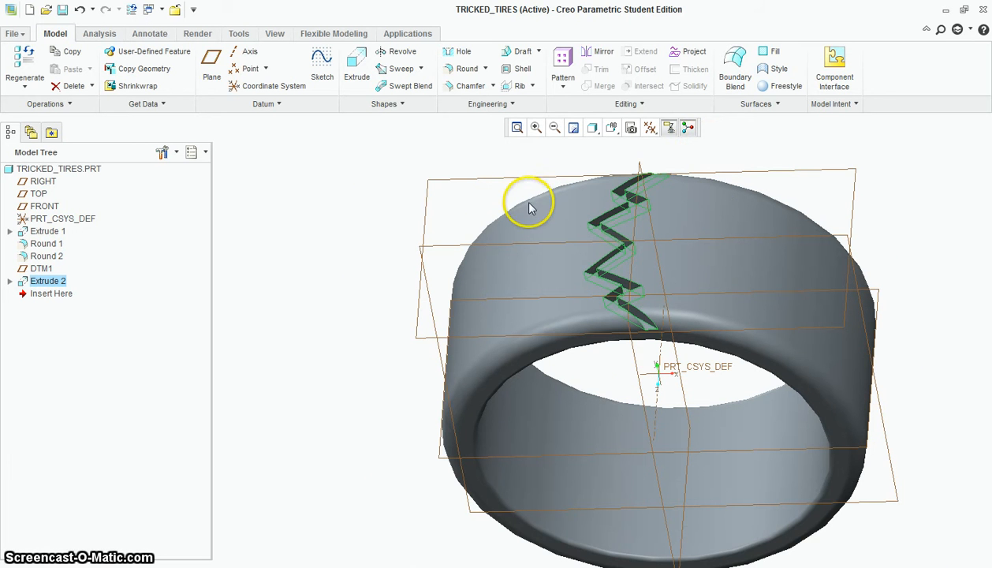
scroll(682, 502, "up", 3)
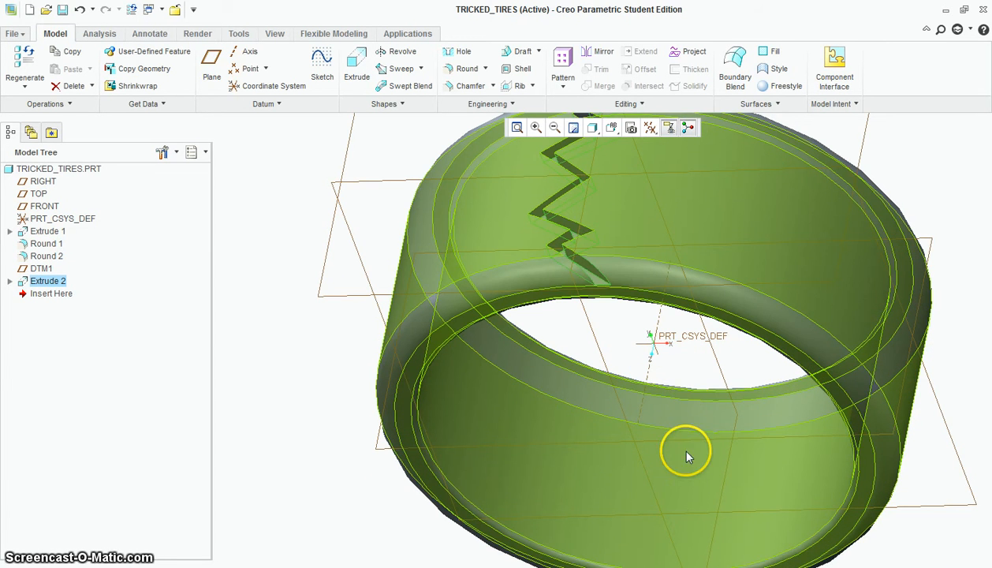
left_click(669, 362)
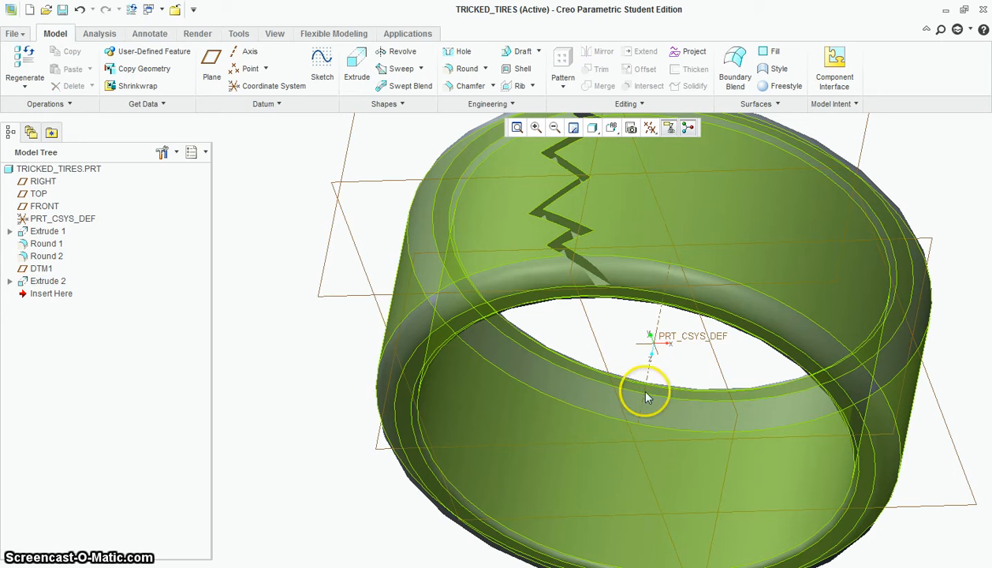
scroll(630, 459, "down", 2)
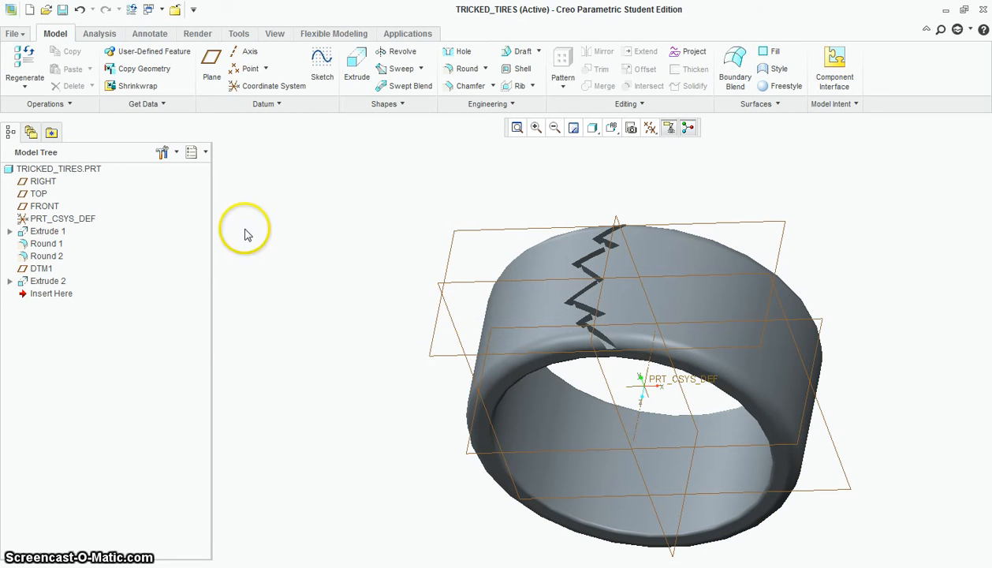
right_click(49, 284)
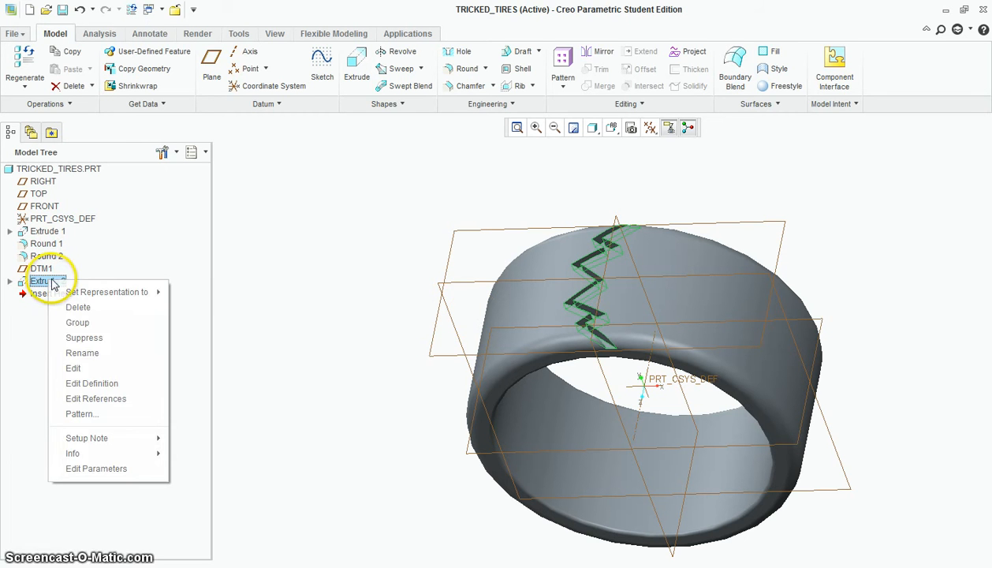
left_click(101, 418)
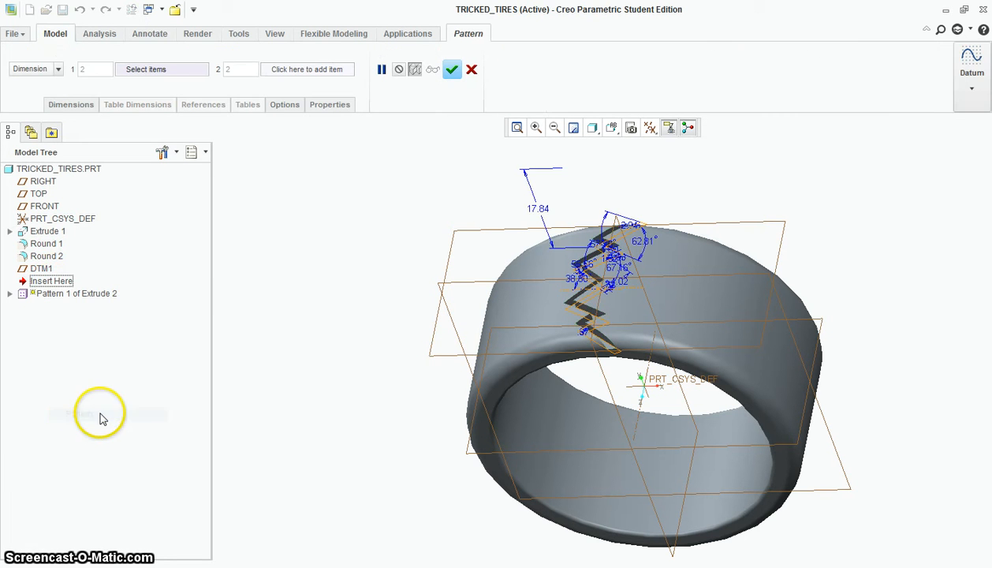
left_click(46, 71)
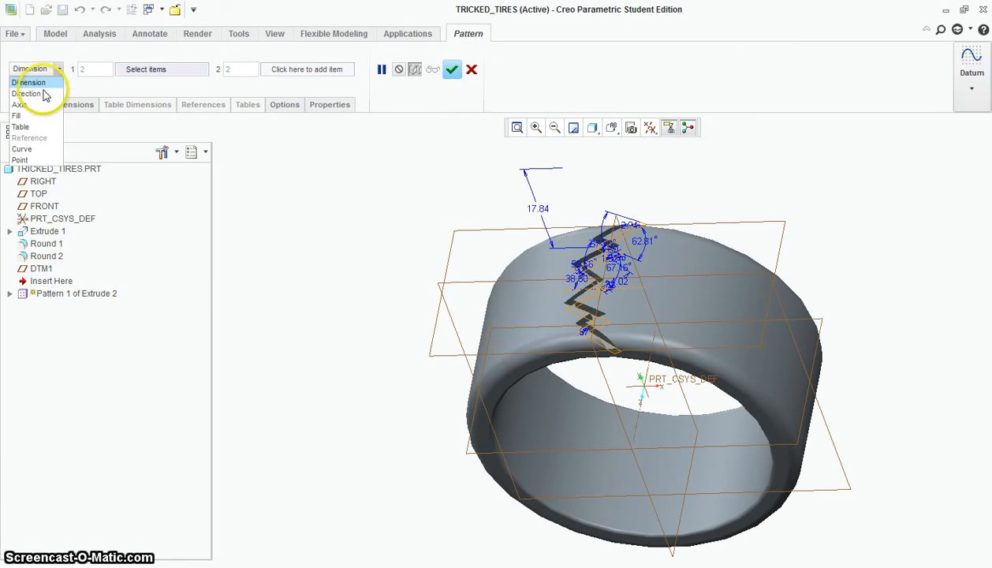
left_click(38, 104)
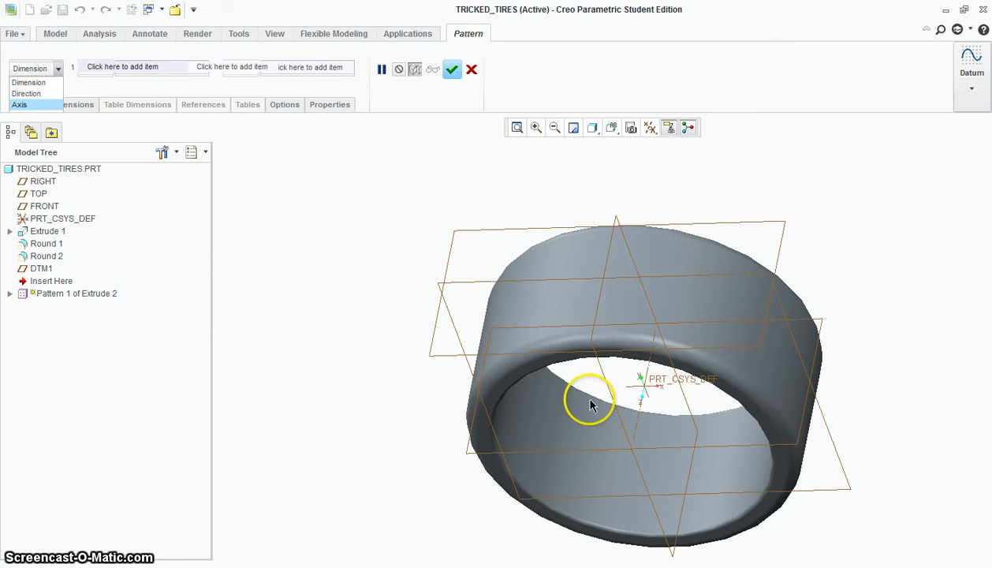
left_click(638, 424)
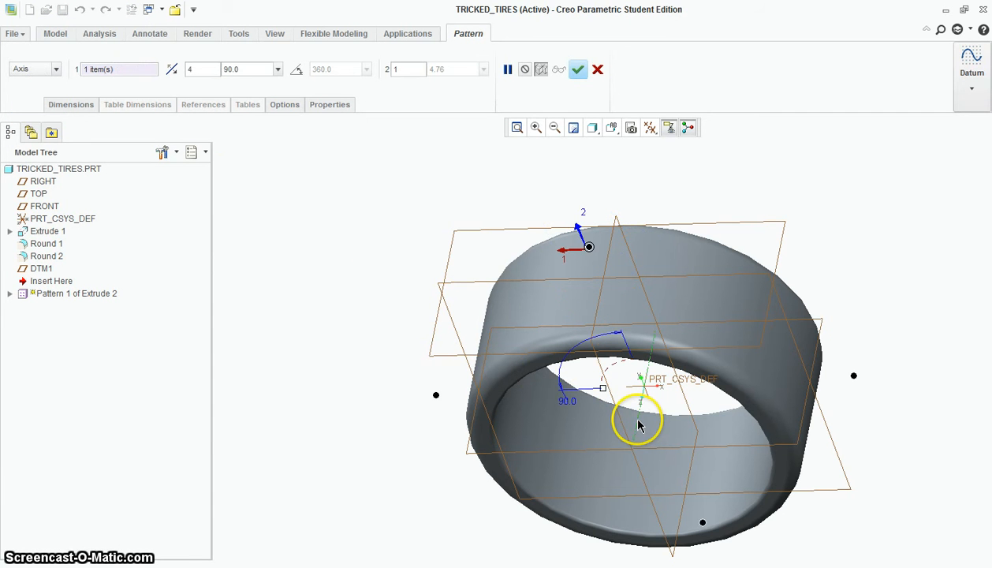
Spread 28 copies of the zigzag cut evenly over 360 degrees and complete the pattern.
left_click(296, 69)
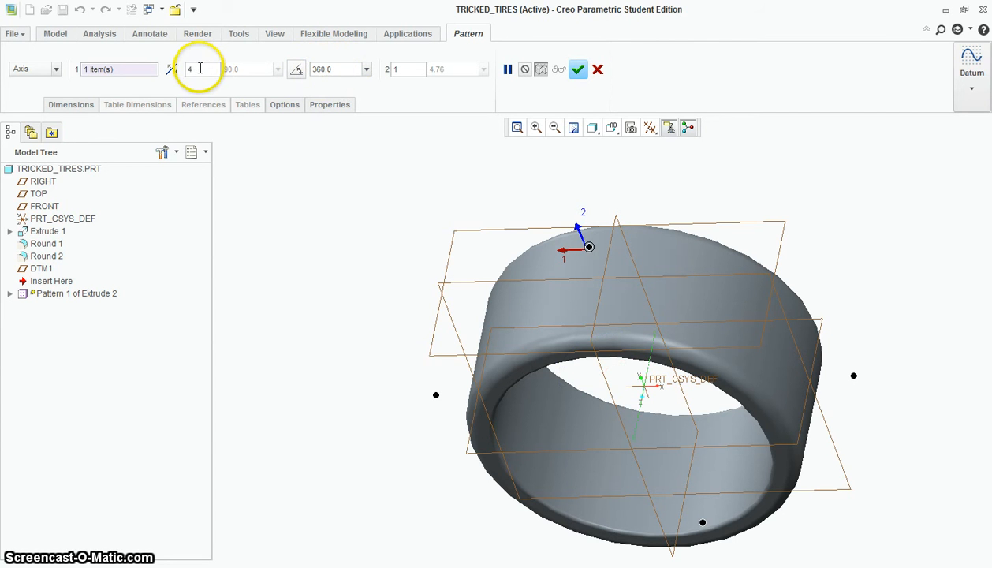
left_click_drag(200, 69, 183, 69)
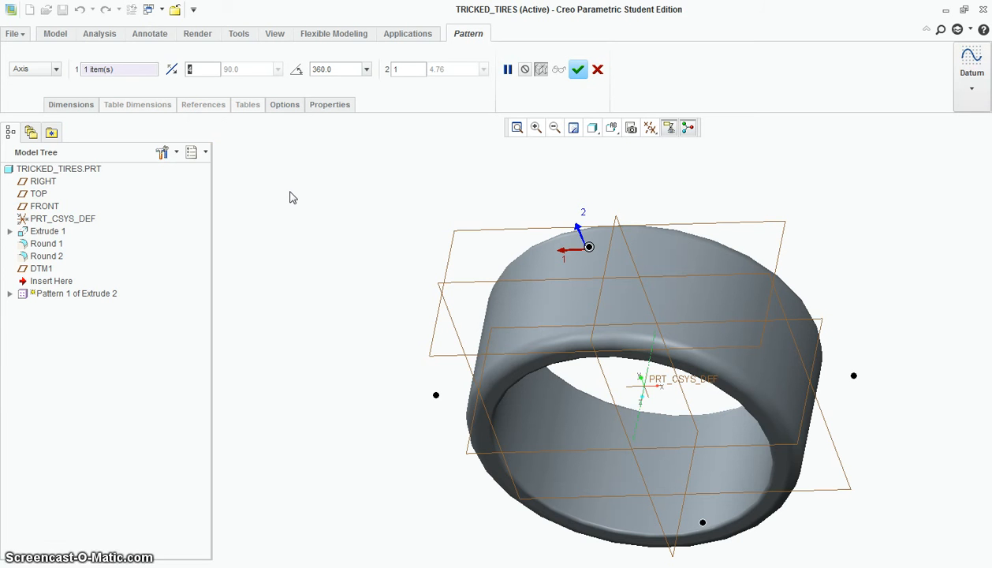
type("28")
key("Return")
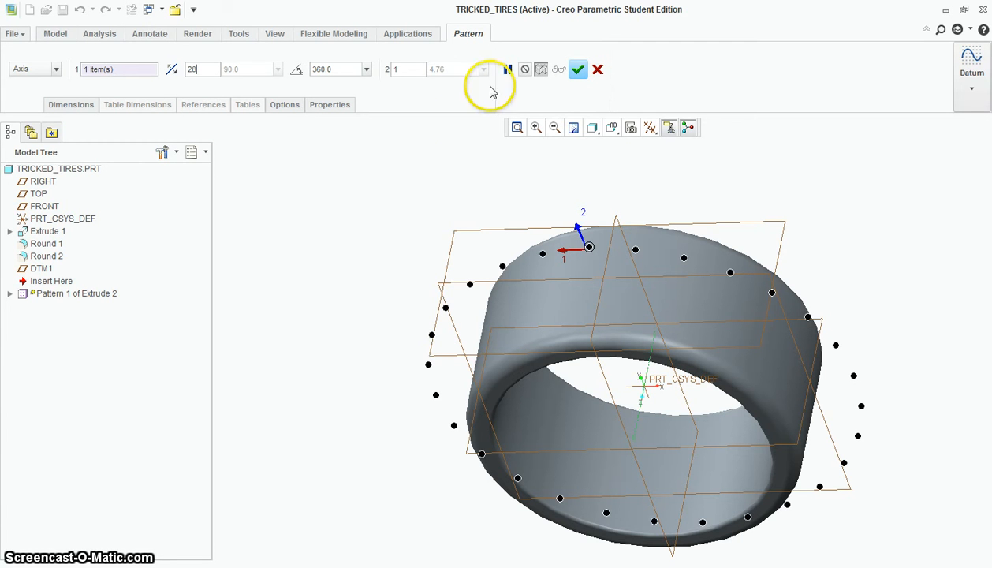
left_click(578, 69)
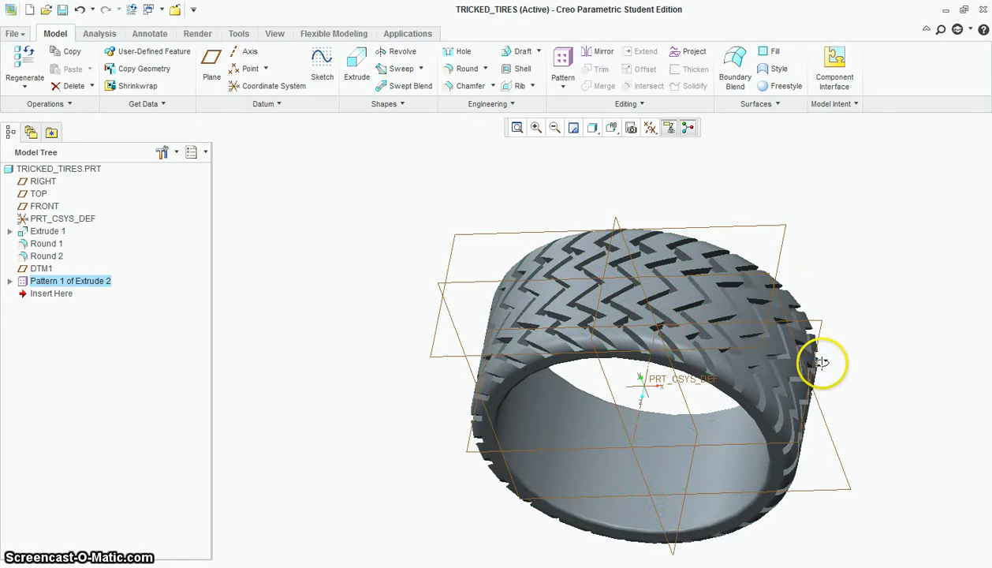
Examine the patterned zigzag tread around the tire from several viewing angles.
middle_click_drag(819, 359, 806, 323)
left_click(774, 329)
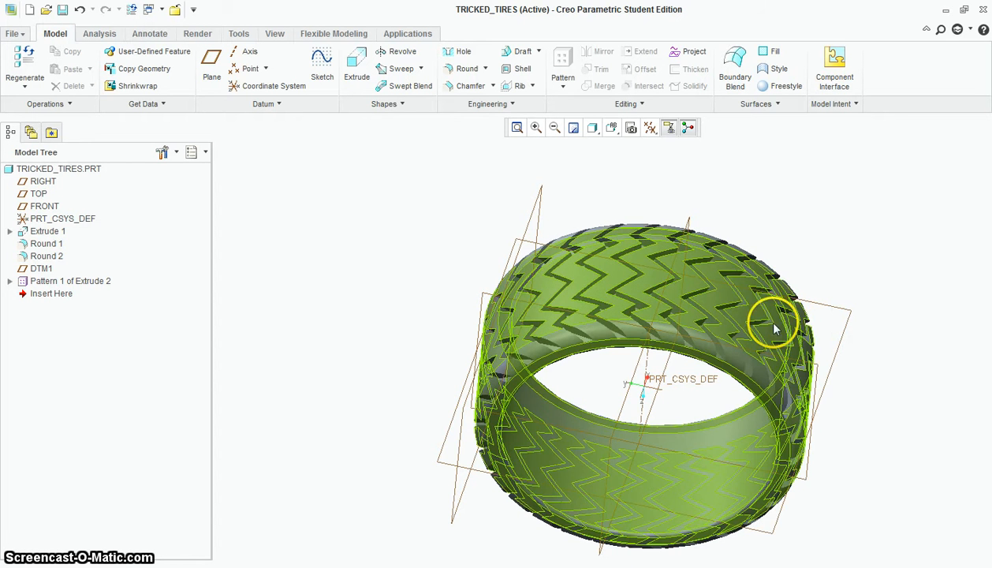
right_click(53, 282)
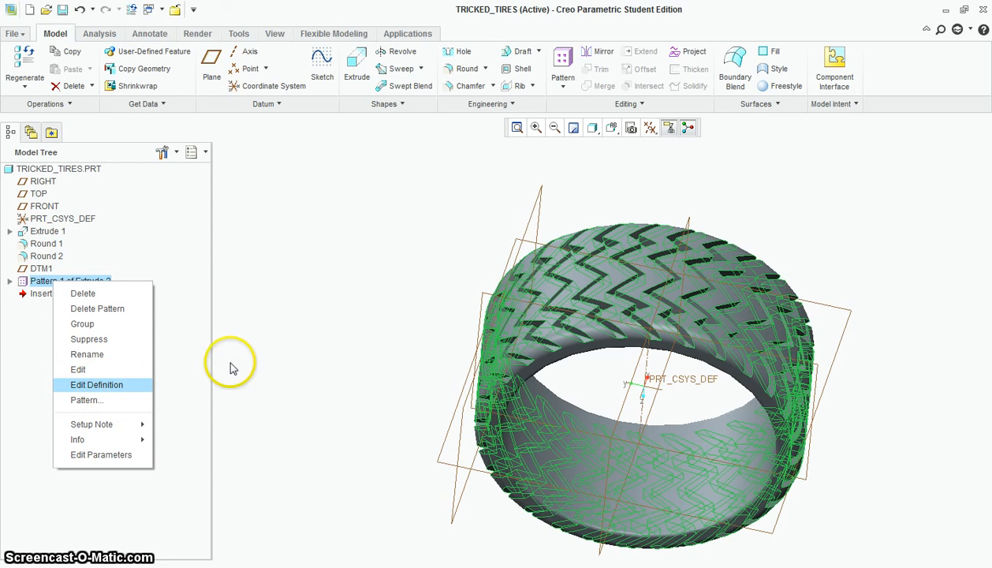
left_click(413, 286)
left_click(361, 213)
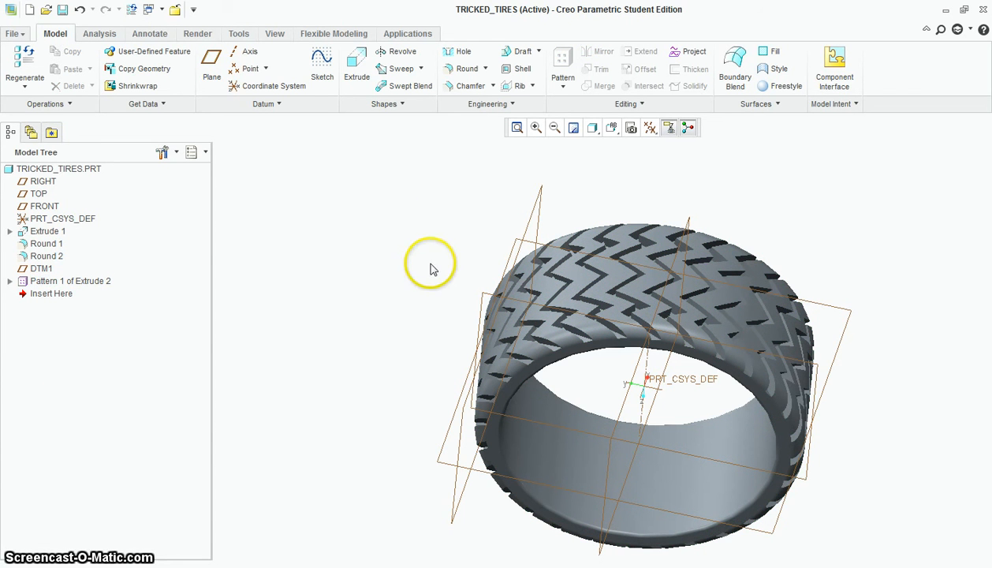
middle_click_drag(414, 276, 392, 277)
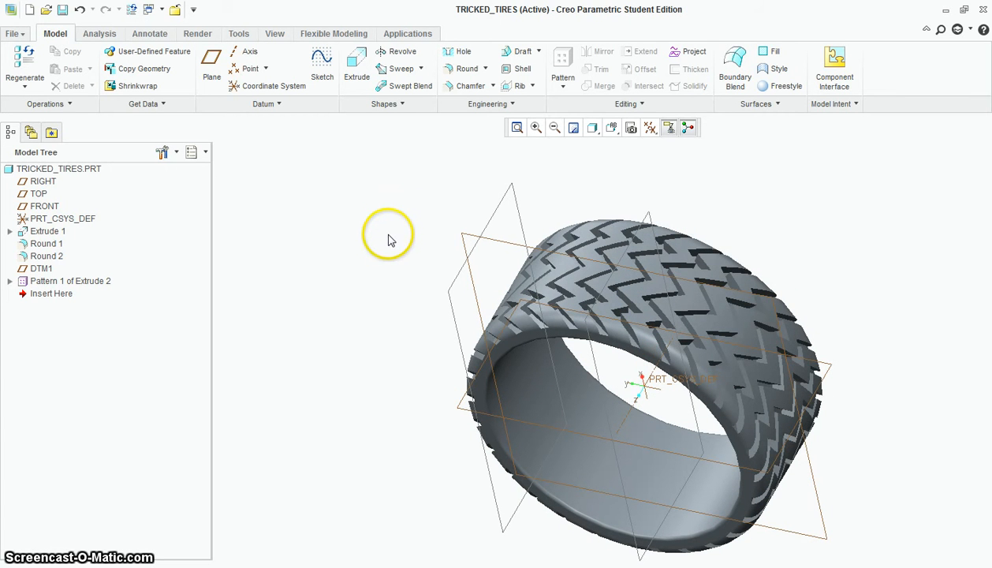
middle_click_drag(392, 210, 759, 395)
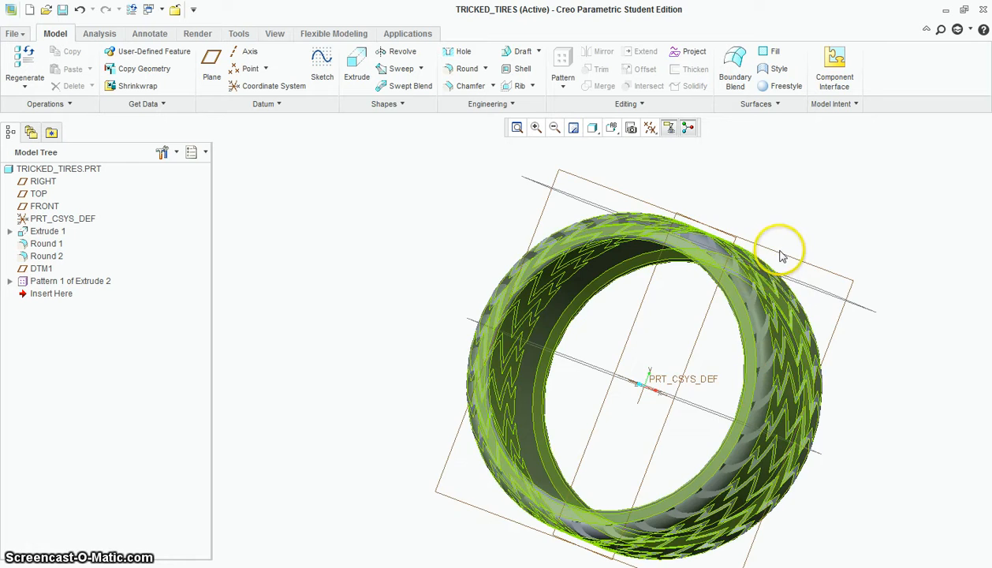
middle_click_drag(780, 255, 808, 230)
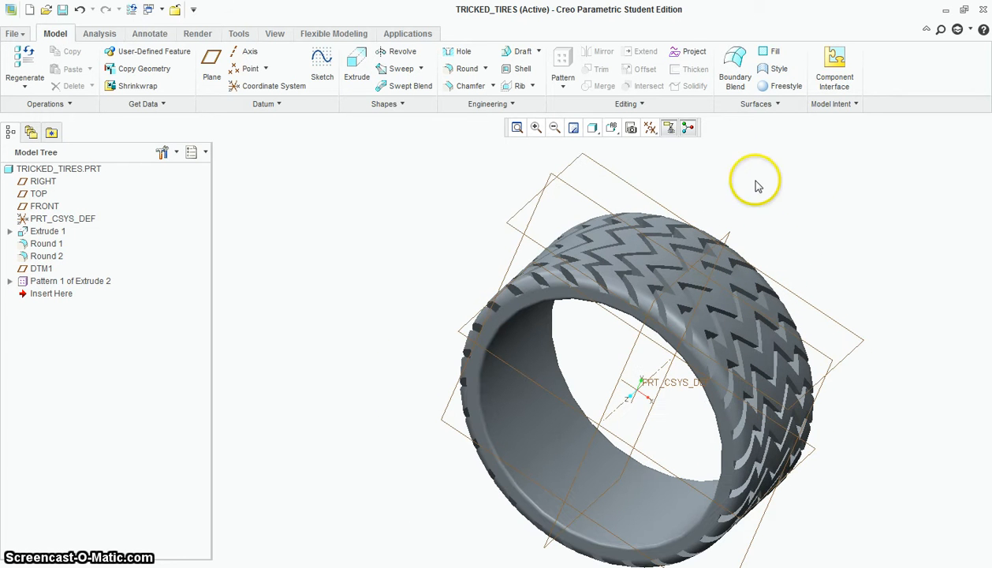
Start a new extrusion with its section sketched on datum plane DTM1, and view the sketch plane straight on.
left_click(356, 60)
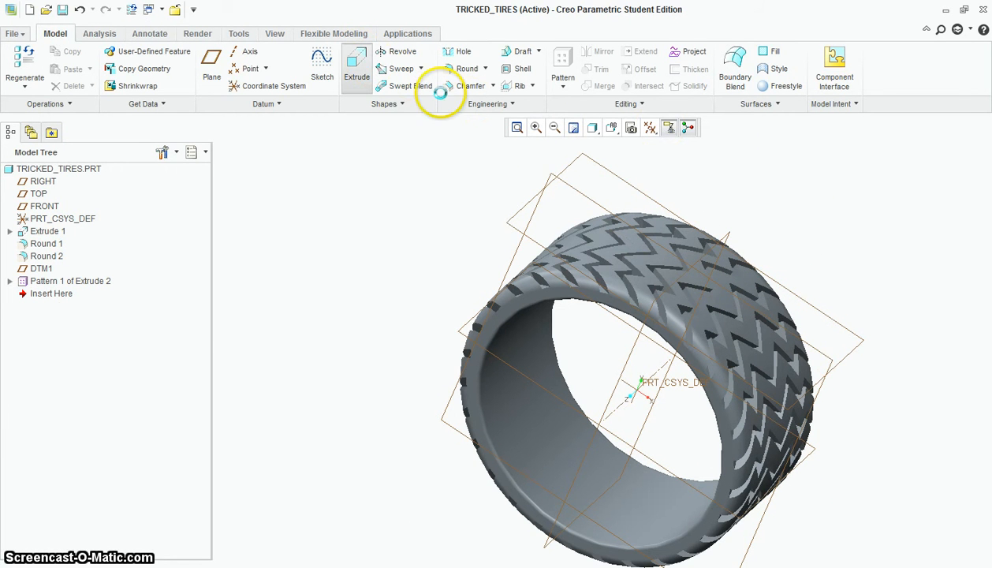
left_click(607, 173)
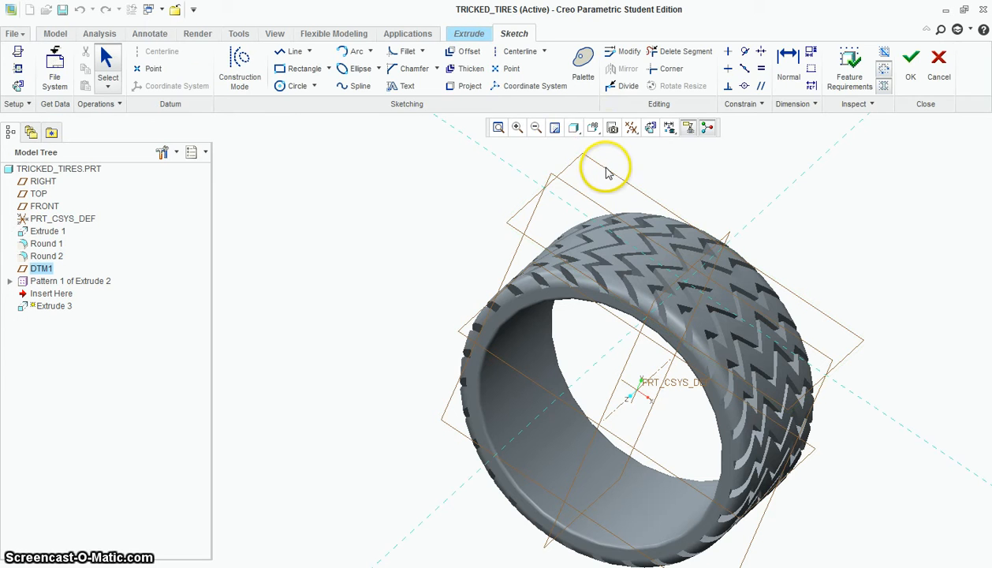
left_click(651, 127)
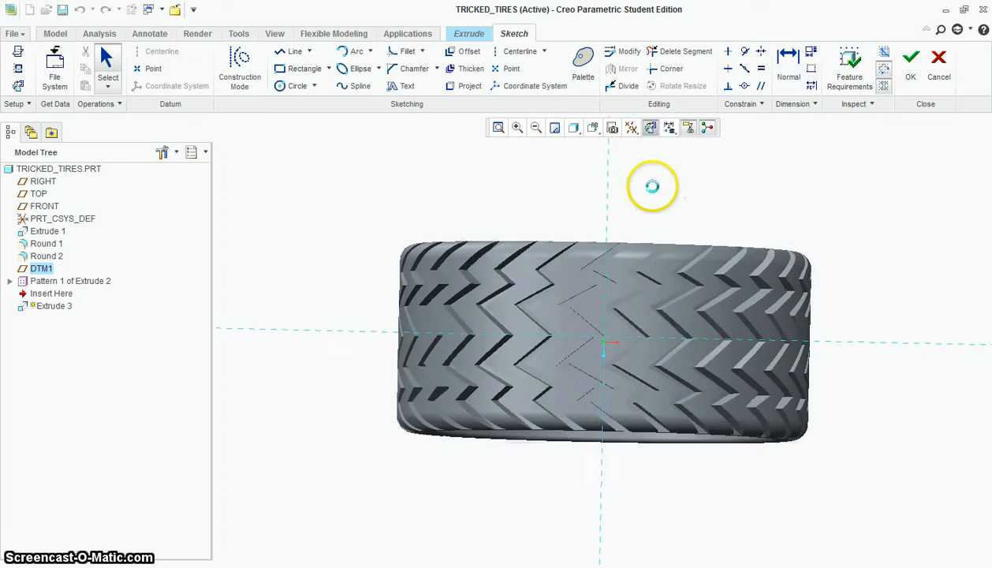
Sketch a bent band about 0.8 wide with parallel lines, from just beyond the tire's upper edge down to the horizontal reference.
scroll(626, 339, "down", 5)
scroll(573, 290, "up", 5)
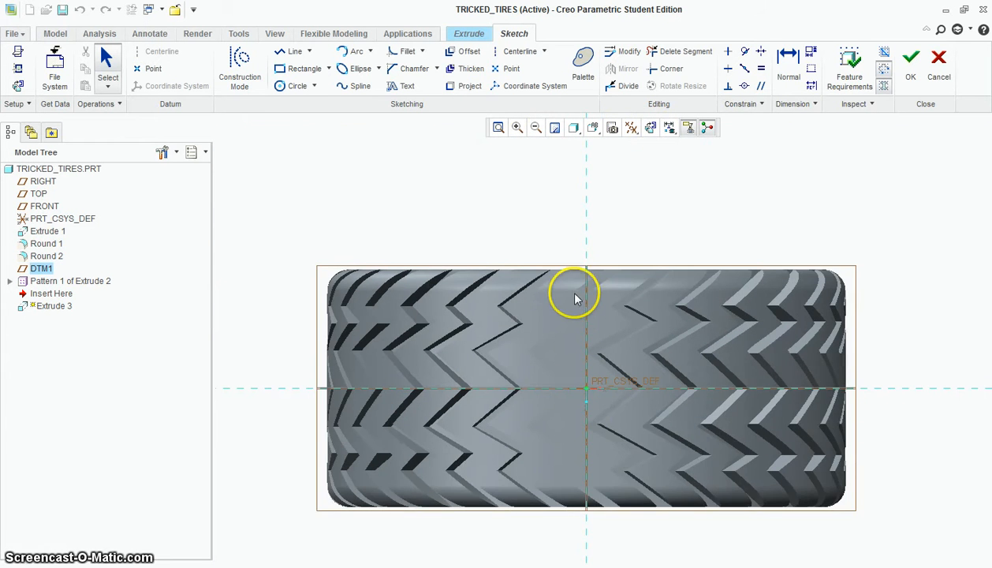
scroll(576, 290, "down", 6)
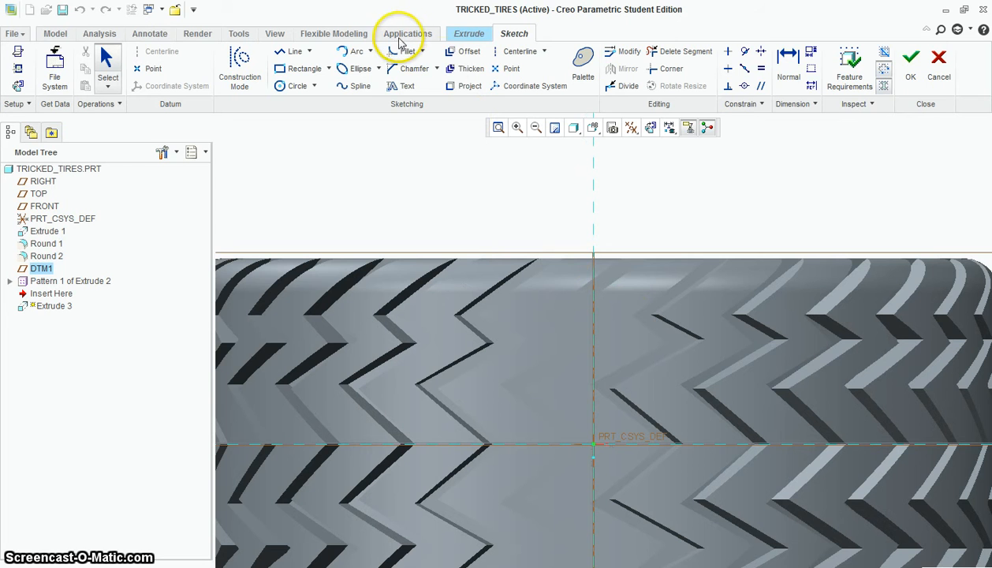
left_click(304, 53)
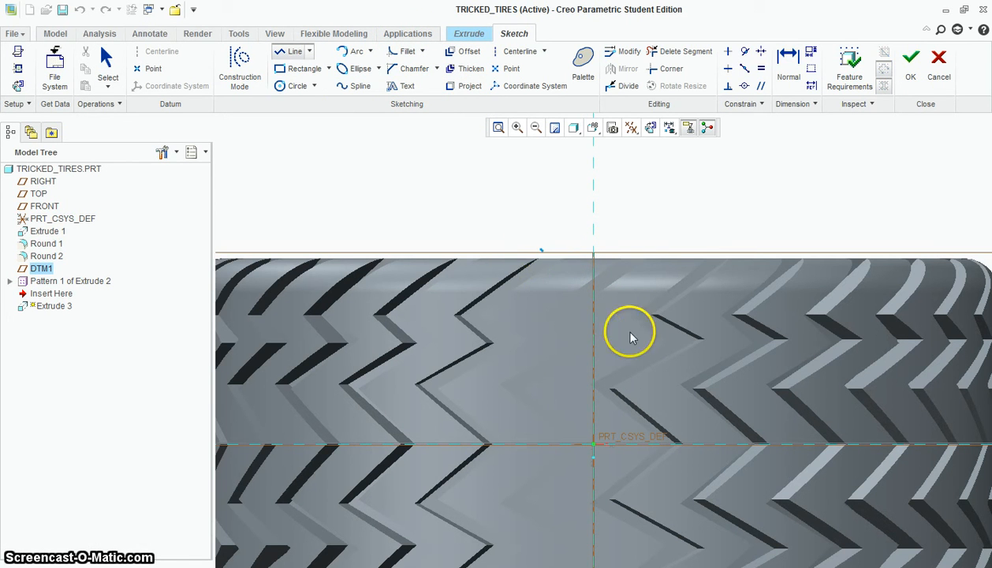
left_click(660, 384)
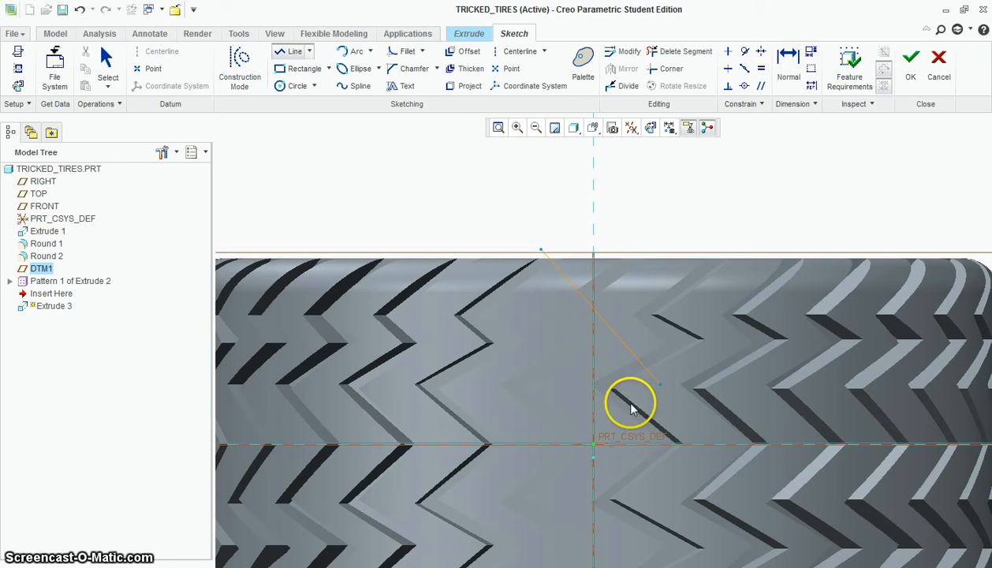
left_click(553, 444)
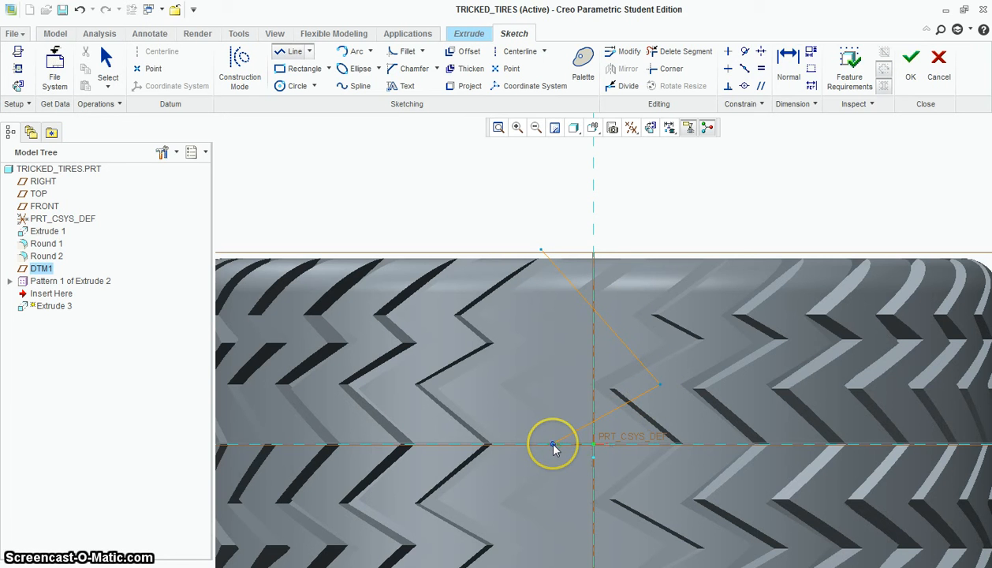
left_click(526, 444)
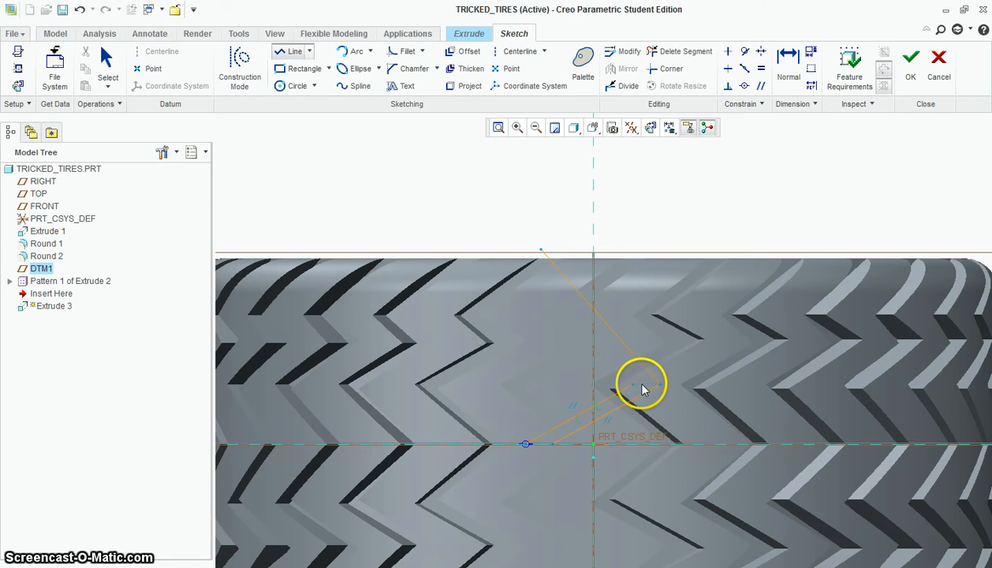
scroll(642, 389, "down", 5)
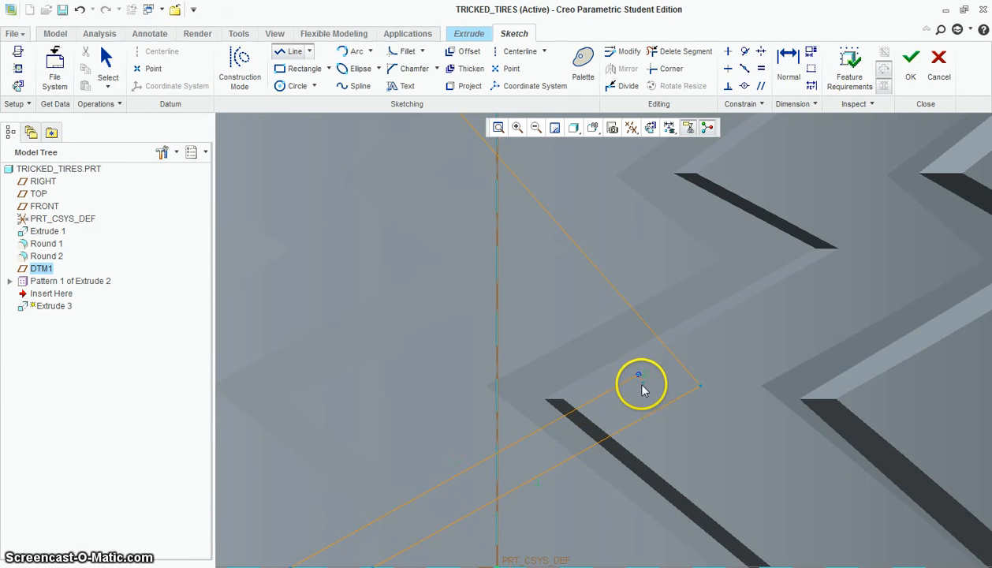
scroll(640, 383, "up", 5)
scroll(547, 289, "down", 4)
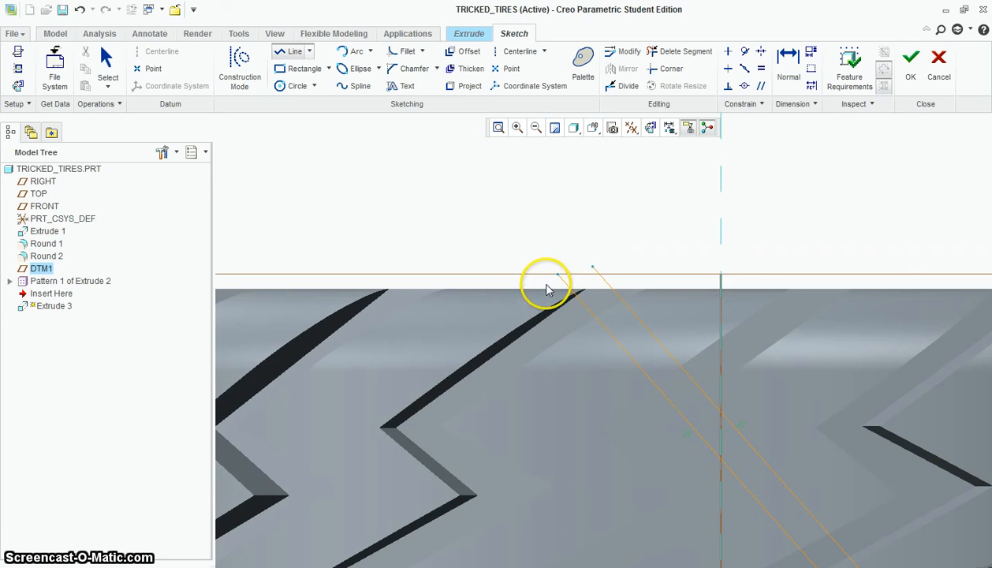
left_click(593, 268)
scroll(582, 259, "up", 4)
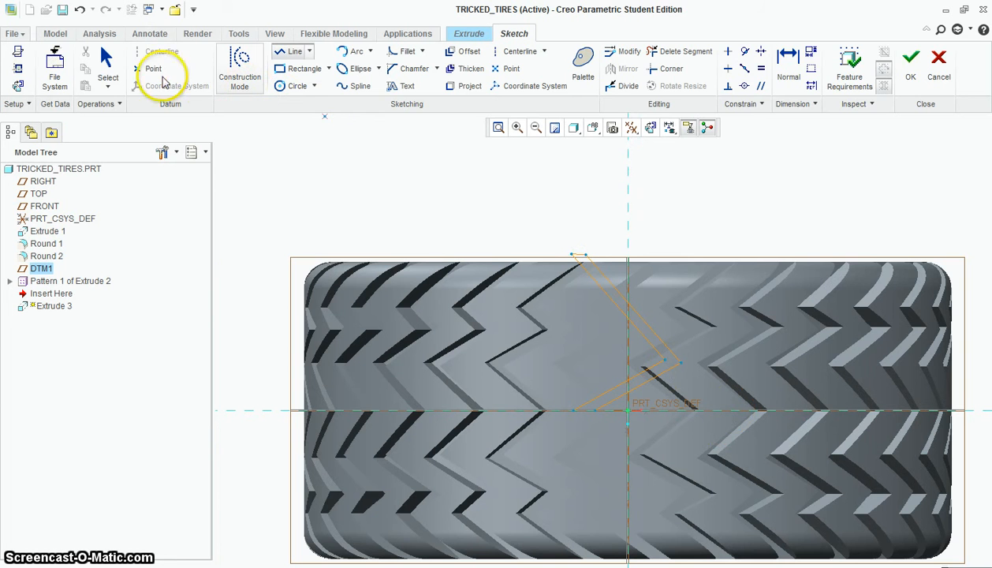
left_click(115, 68)
left_click_drag(515, 217, 719, 449)
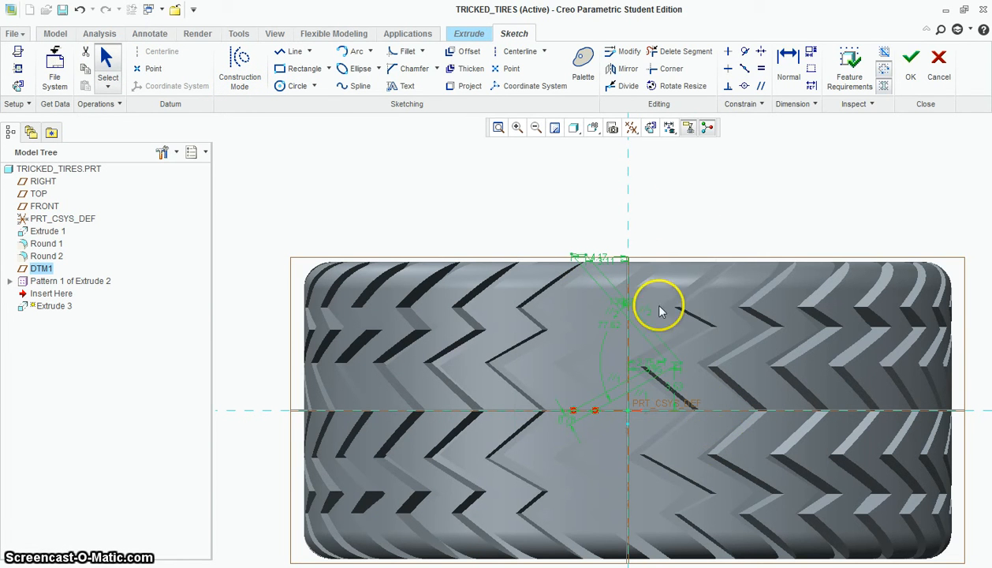
left_click(612, 69)
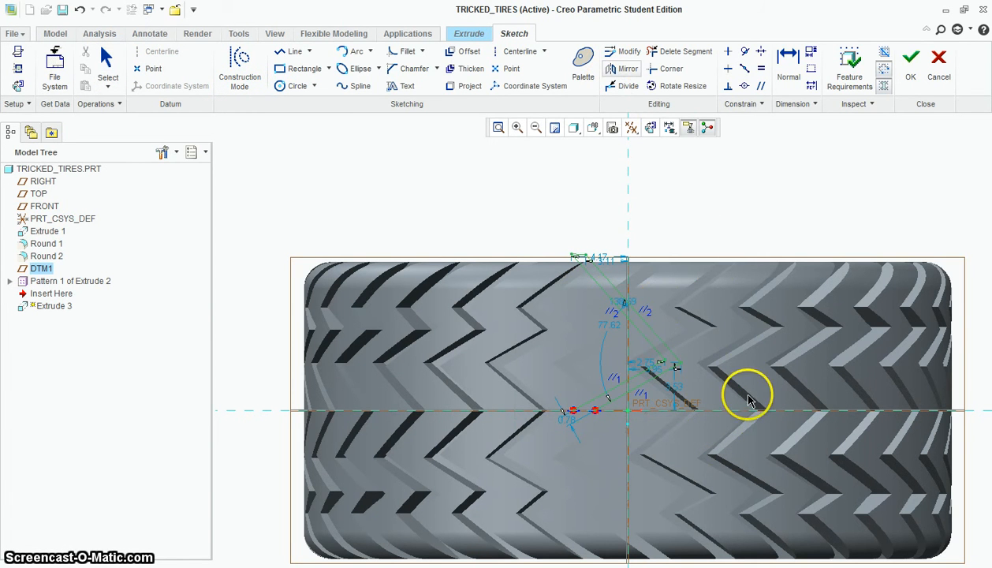
Add a horizontal centerline along the horizontal reference of the tread sketch.
left_click(514, 52)
left_click(513, 412)
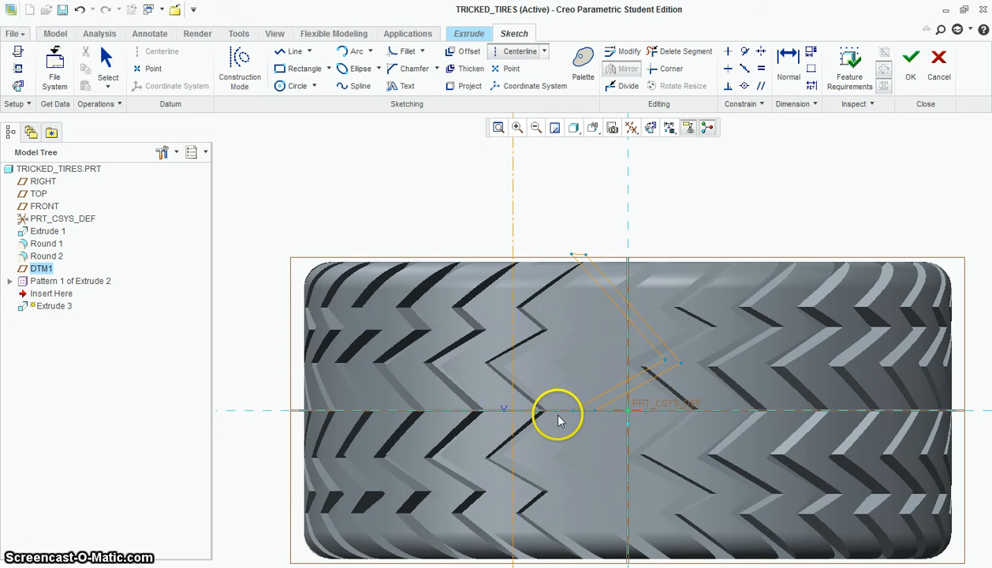
left_click(564, 410)
left_click(106, 63)
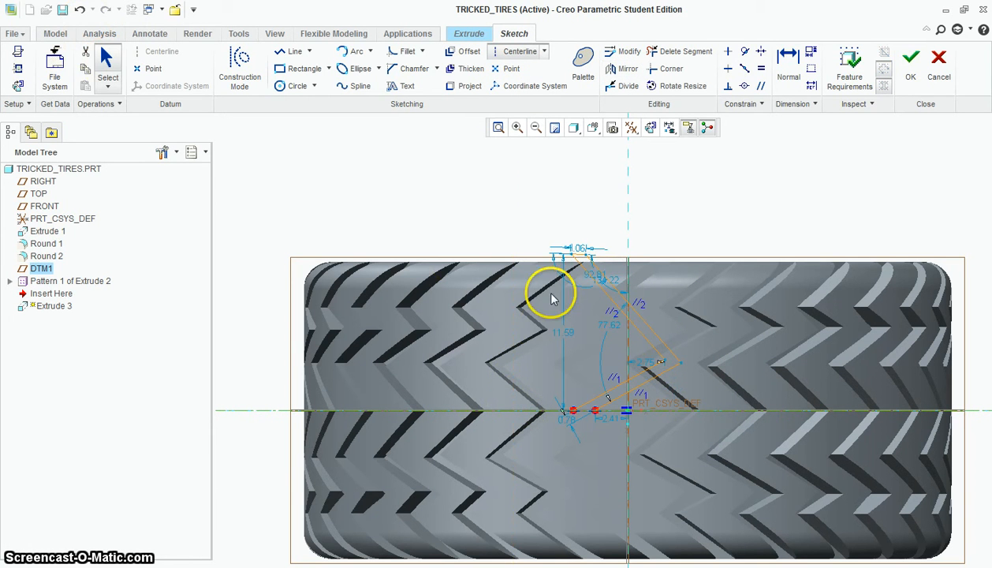
Mirror the whole bent band about the horizontal centerline and complete the section sketch.
left_click_drag(499, 198, 673, 405)
left_click_drag(702, 436, 700, 434)
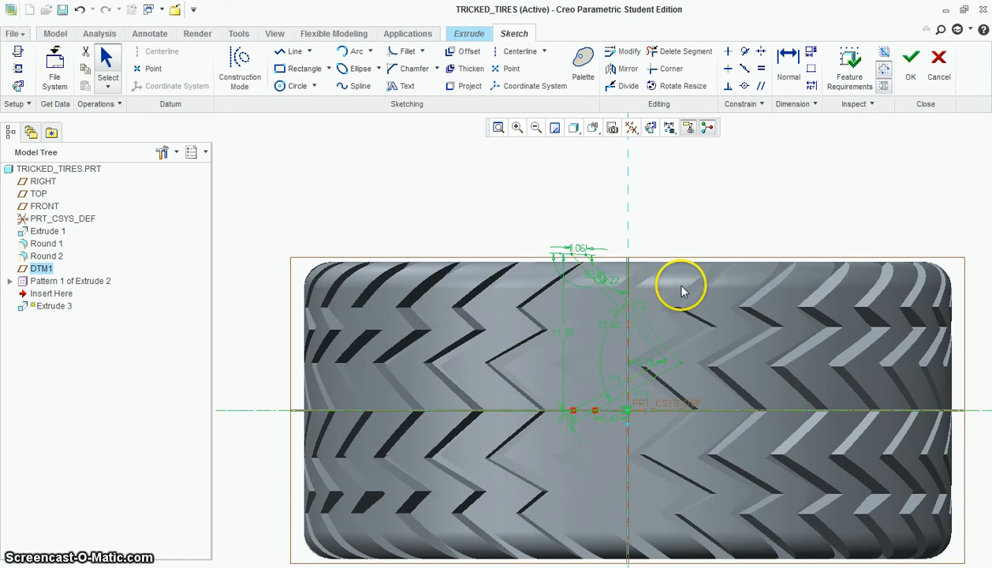
left_click(622, 69)
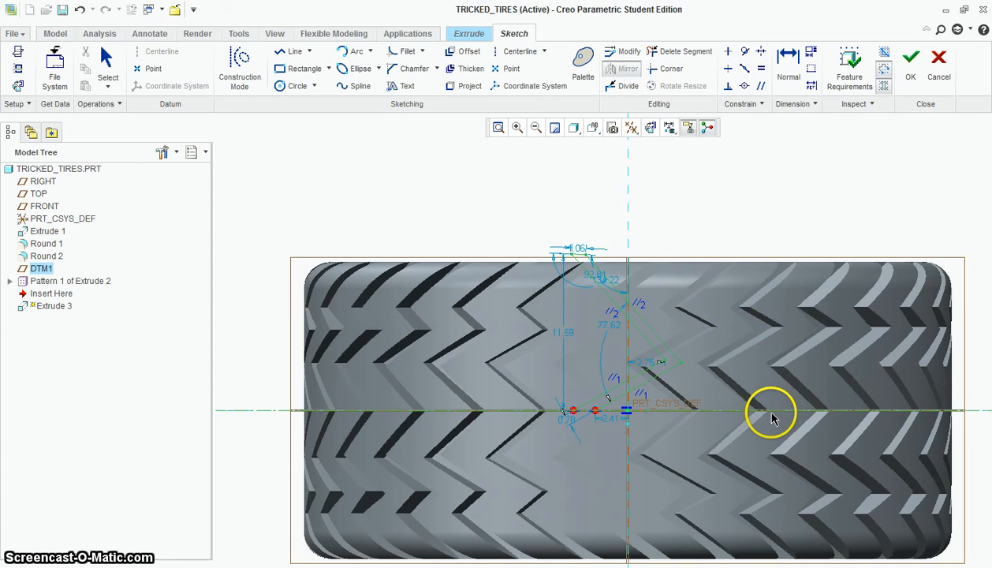
left_click(771, 410)
scroll(717, 269, "down", 1)
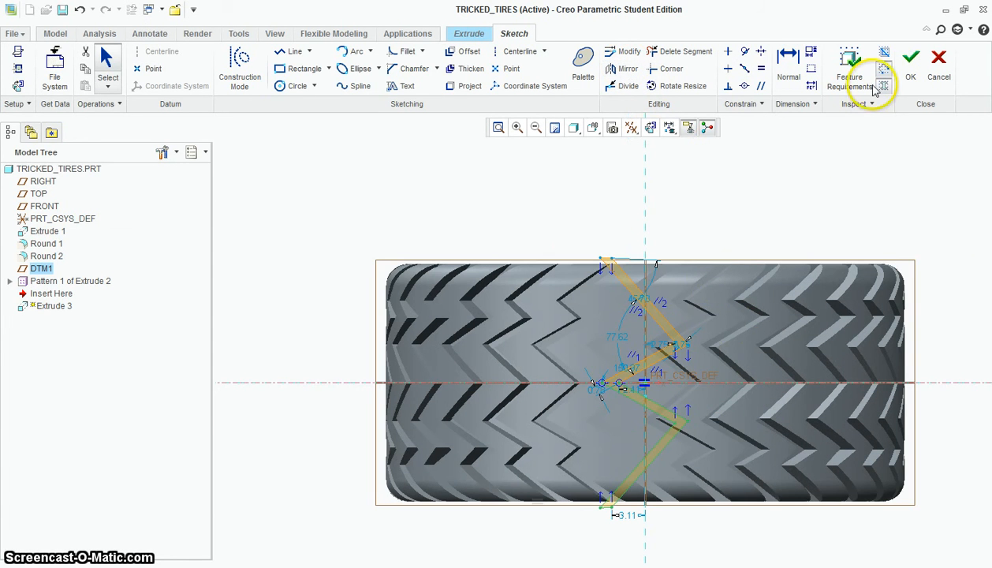
left_click(913, 75)
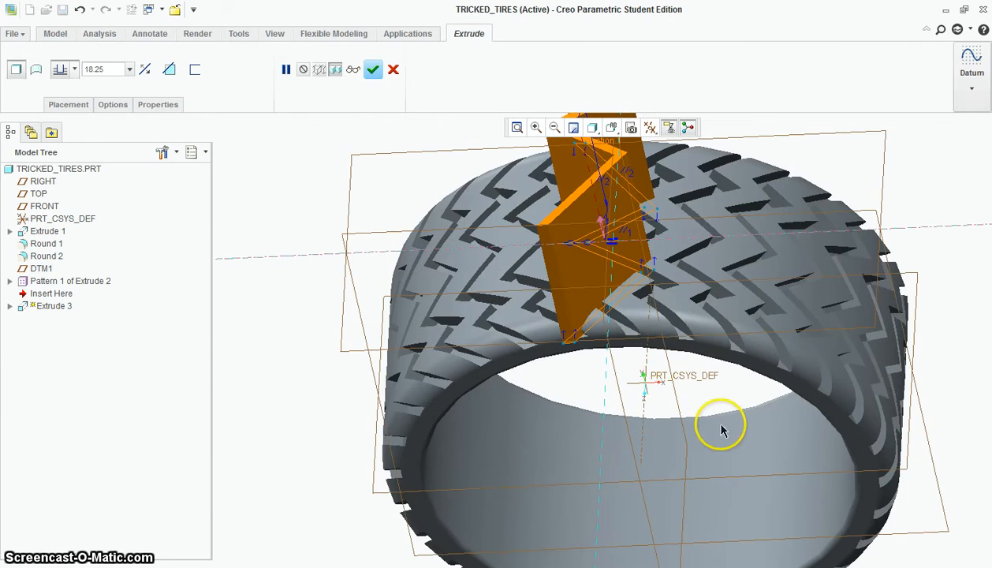
Reduce the zigzag extrusion's depth to about 2.6 so it stays close to the tire's surface.
scroll(661, 295, "up", 2)
scroll(660, 263, "down", 3)
scroll(676, 335, "up", 3)
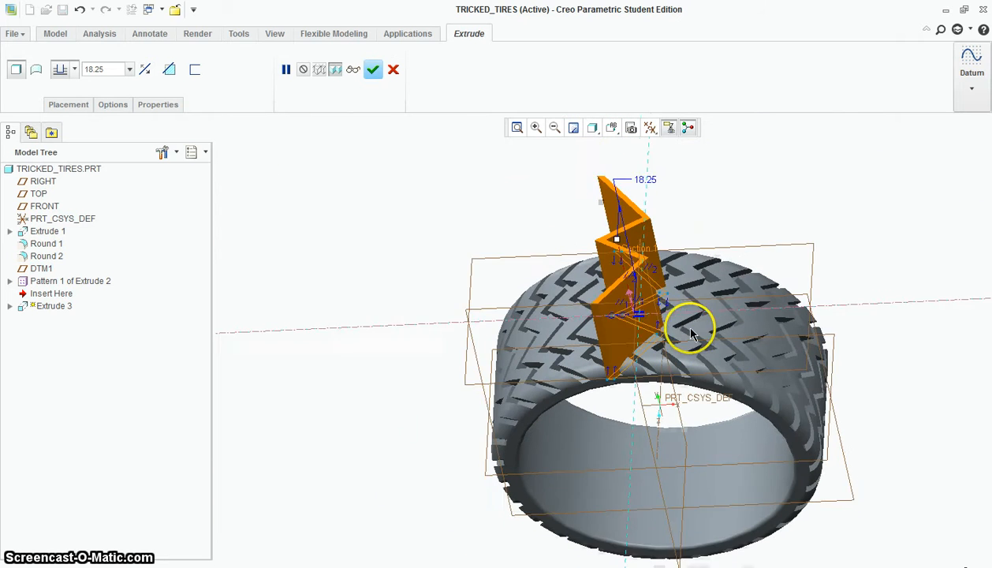
middle_click_drag(690, 331, 691, 313)
left_click_drag(624, 216, 643, 280)
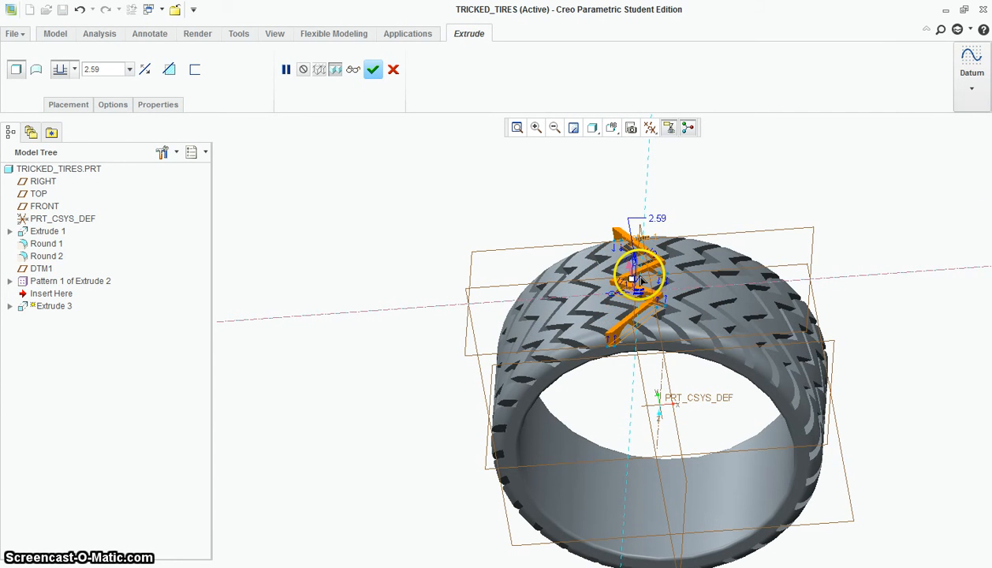
scroll(650, 294, "down", 3)
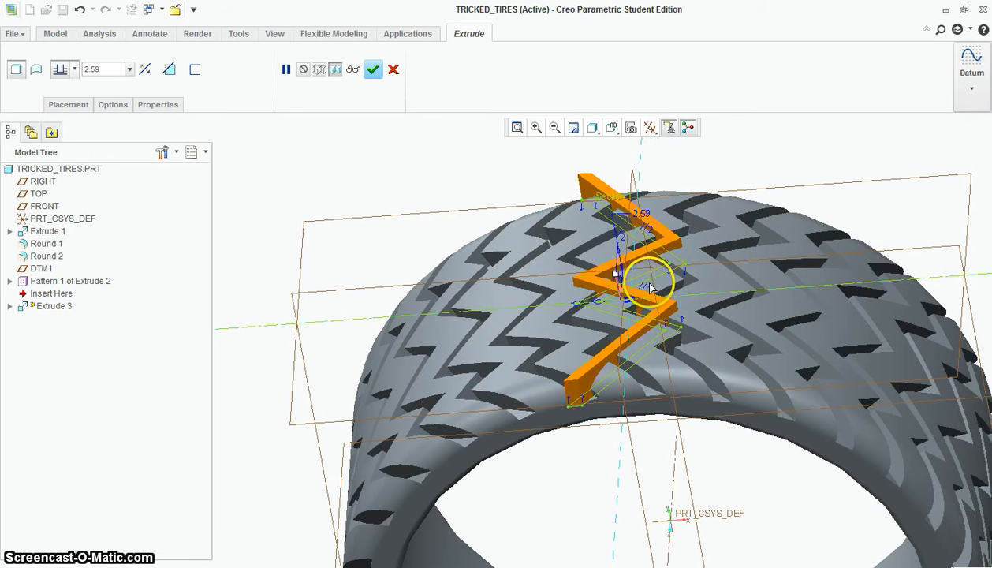
scroll(650, 285, "up", 2)
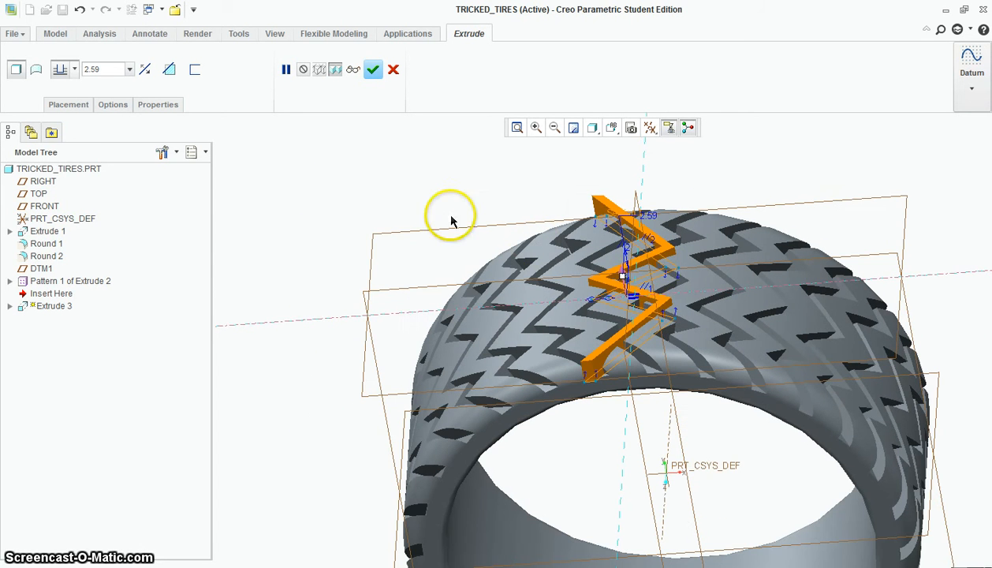
Make the zigzag extrusion remove material from the tire and complete the cut.
left_click(167, 71)
middle_click_drag(458, 283, 461, 219)
scroll(462, 220, "down", 1)
scroll(717, 364, "down", 3)
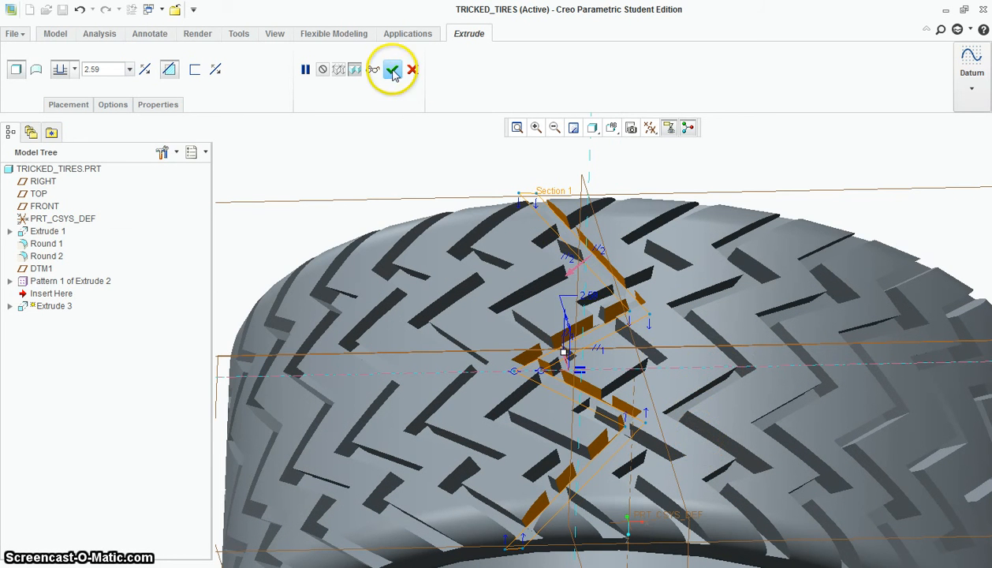
left_click(392, 69)
scroll(688, 307, "up", 3)
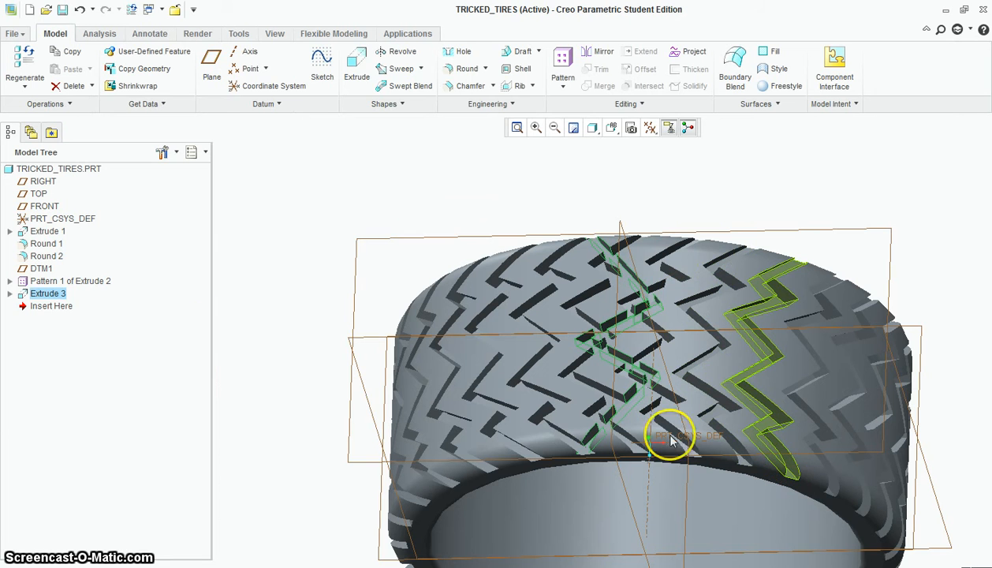
Start an Axis pattern of the second zigzag cut, Extrude 3, around the tire's center axis.
right_click(45, 295)
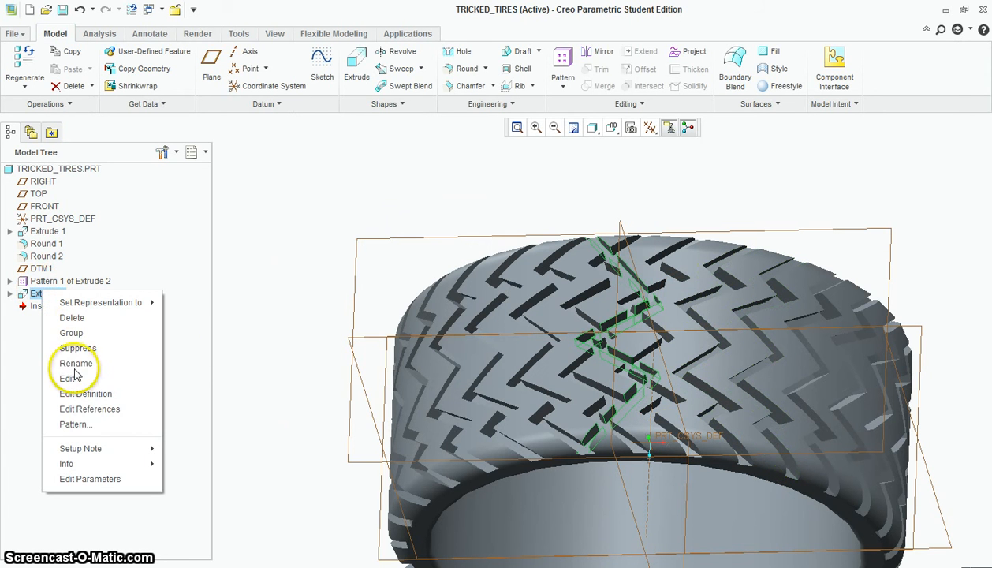
left_click(75, 425)
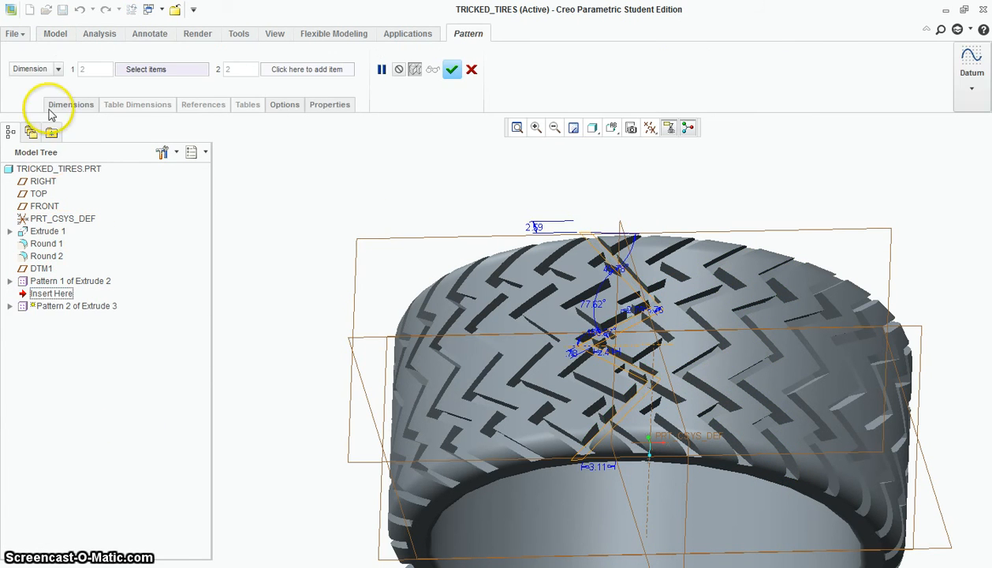
left_click(46, 69)
left_click(35, 104)
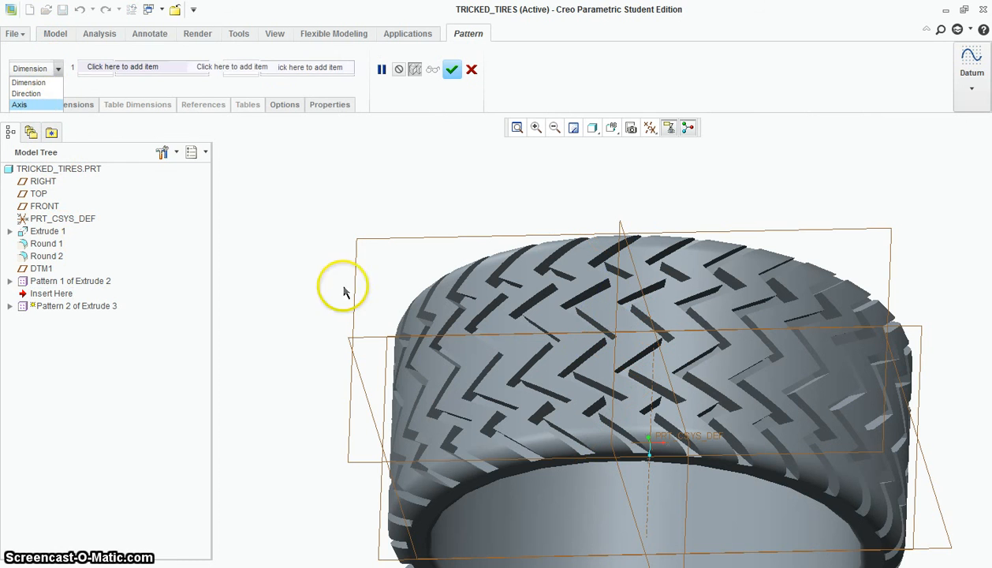
left_click(646, 521)
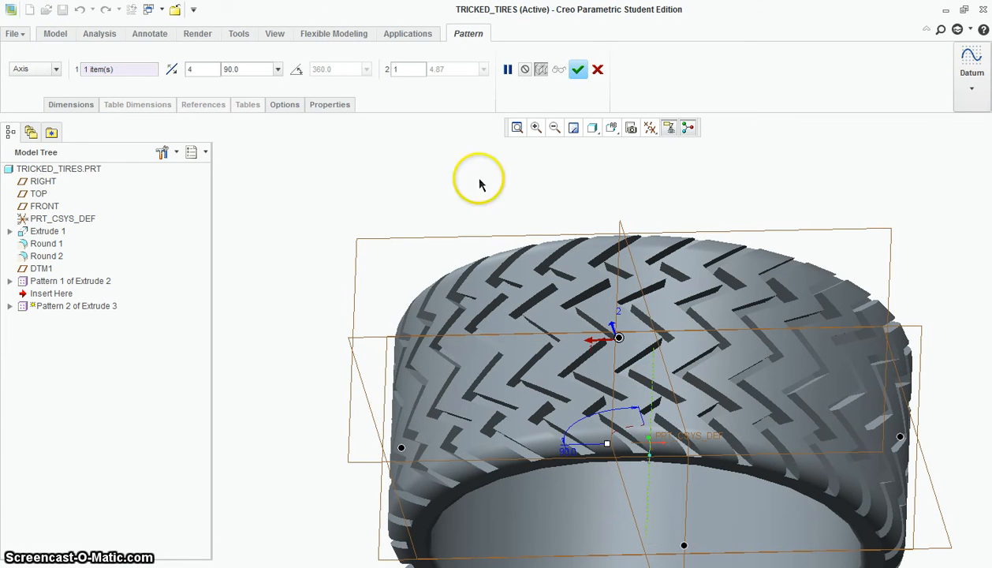
Distribute 28 copies of the second zigzag cut evenly over 360 degrees and complete the pattern.
left_click(296, 70)
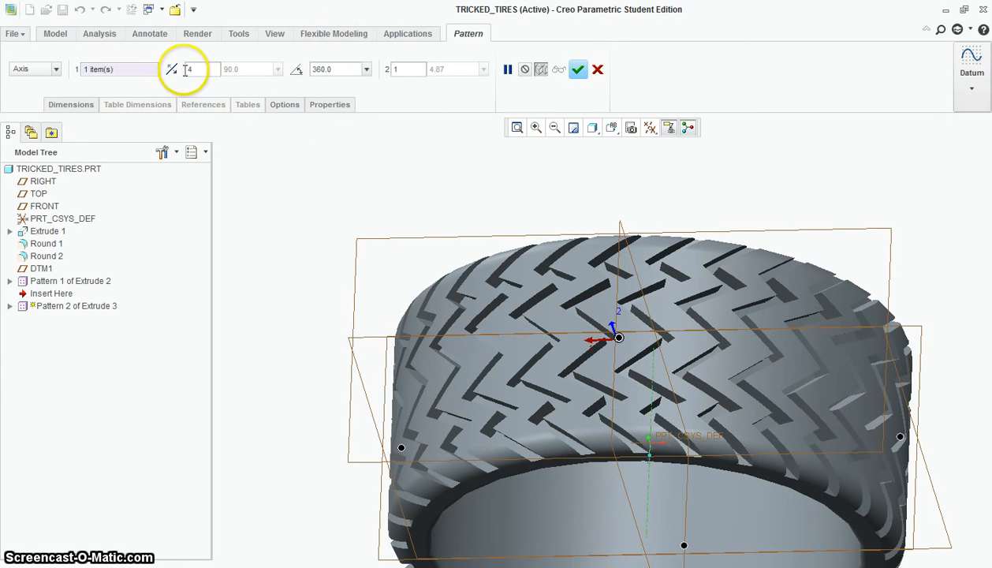
type("28")
key("Return")
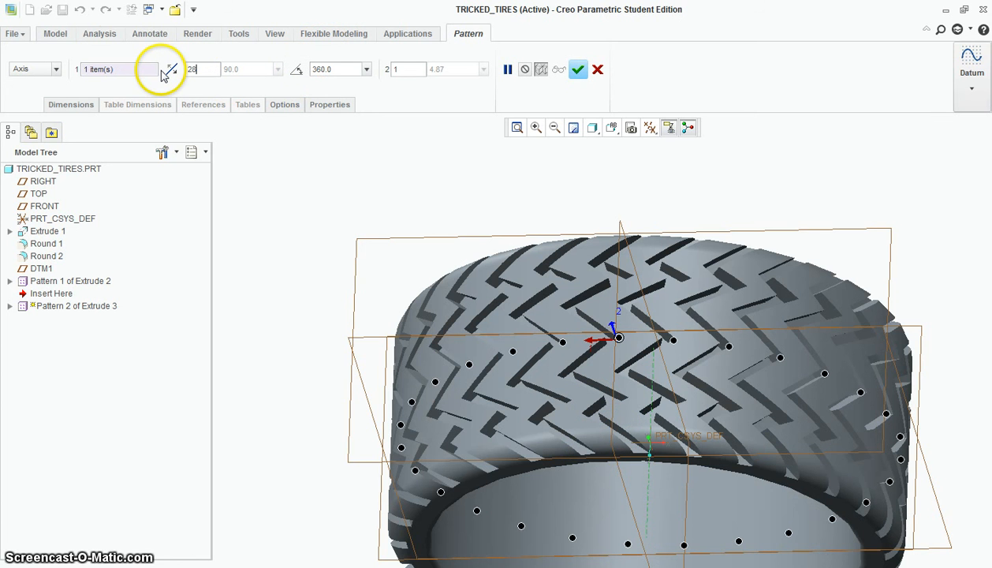
left_click(578, 69)
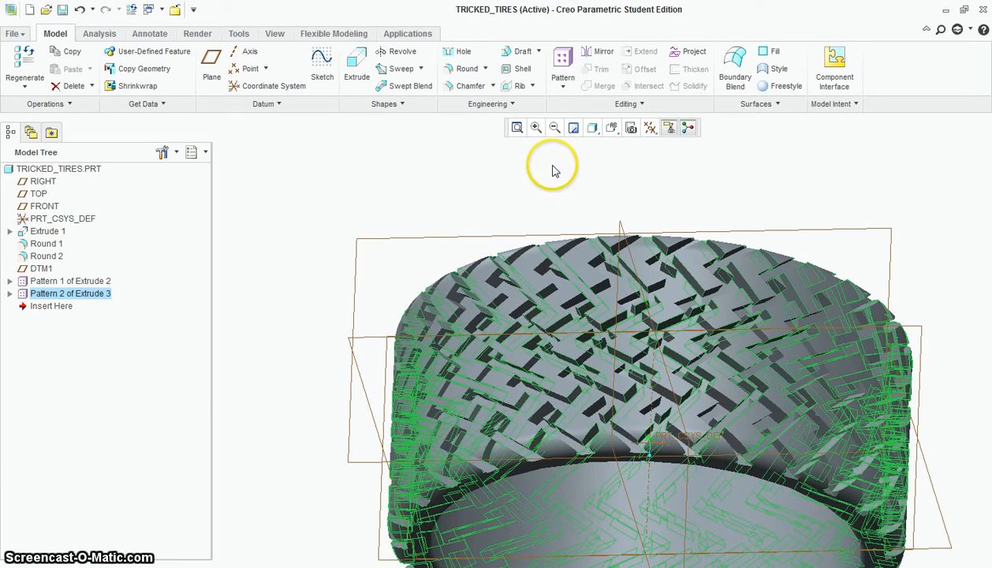
Apply the ptc-metallic-blue appearance to the whole tire part.
left_click(551, 213)
middle_click_drag(551, 213, 575, 288)
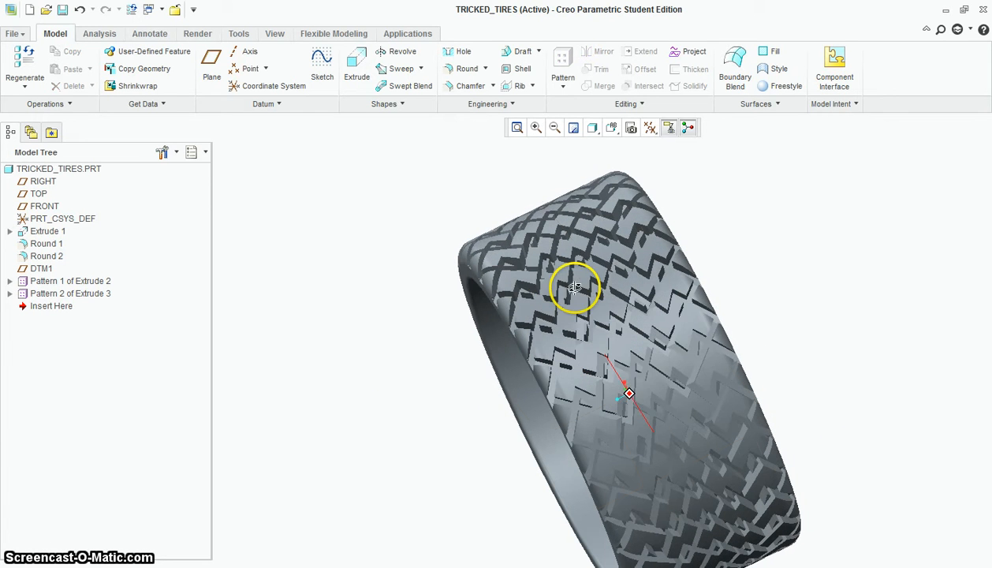
left_click(535, 307)
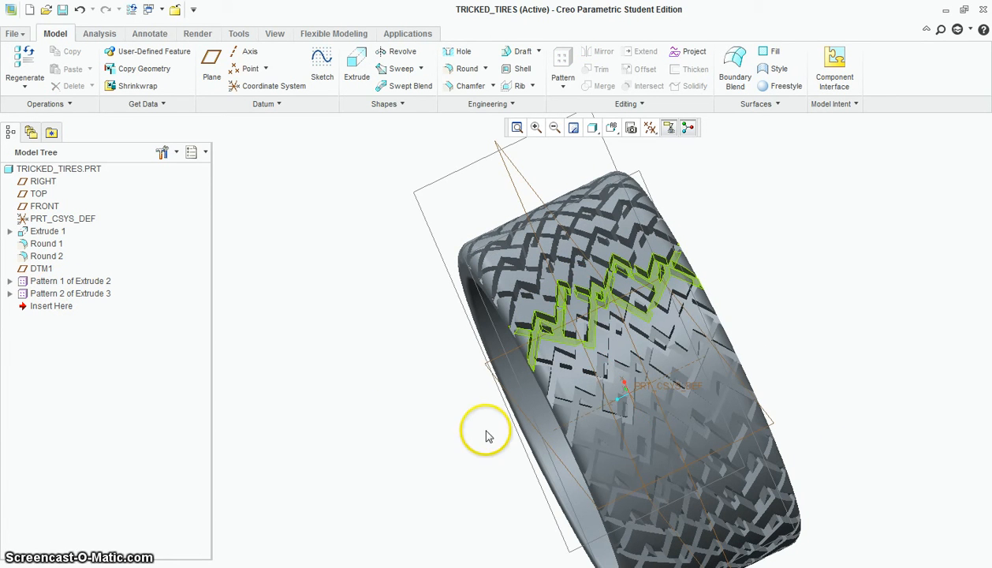
middle_click_drag(487, 432, 478, 255)
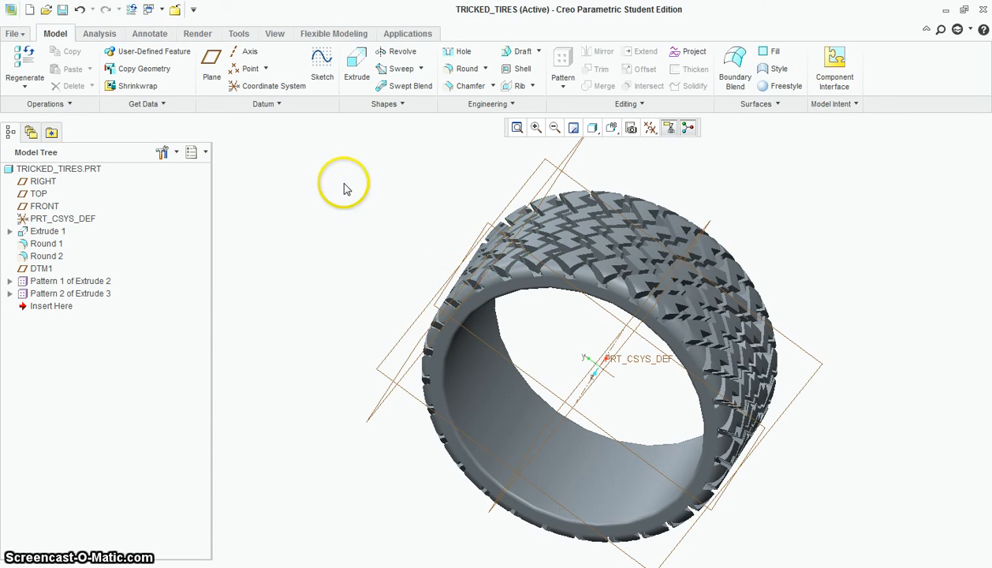
left_click(275, 33)
left_click(353, 89)
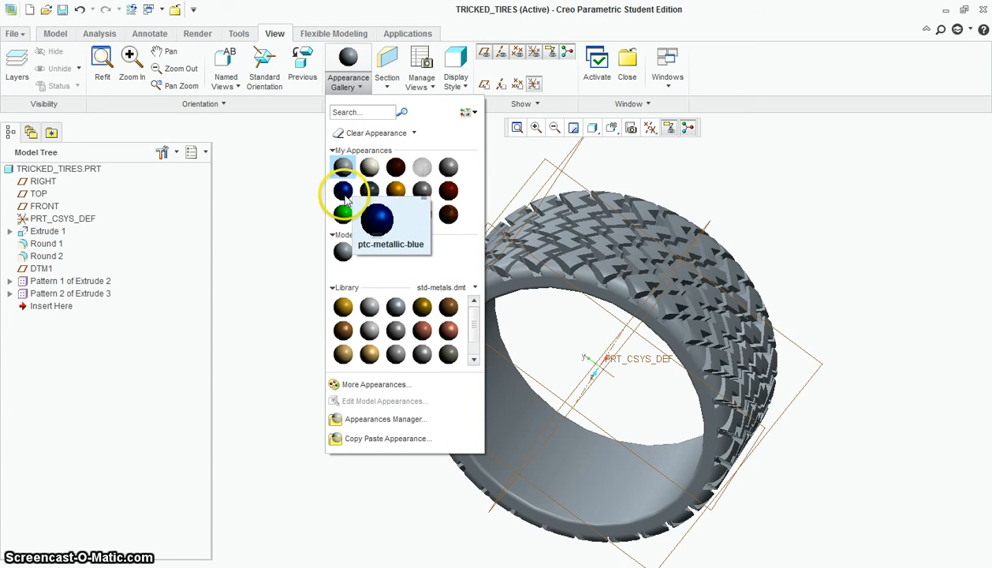
left_click(343, 190)
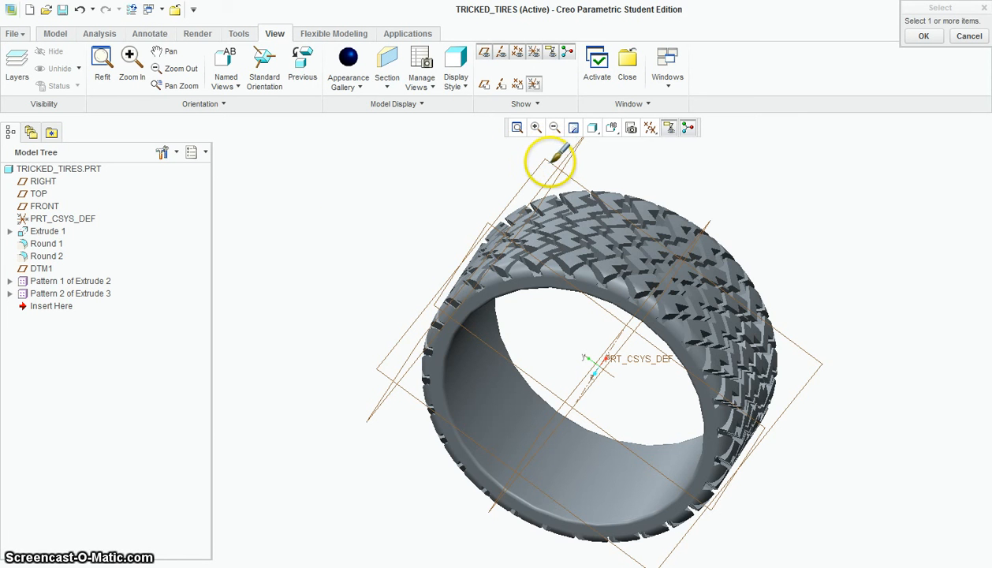
left_click(924, 37)
Edit the tire's model appearance, setting its color to black with R, G and B all at 0.
left_click(349, 84)
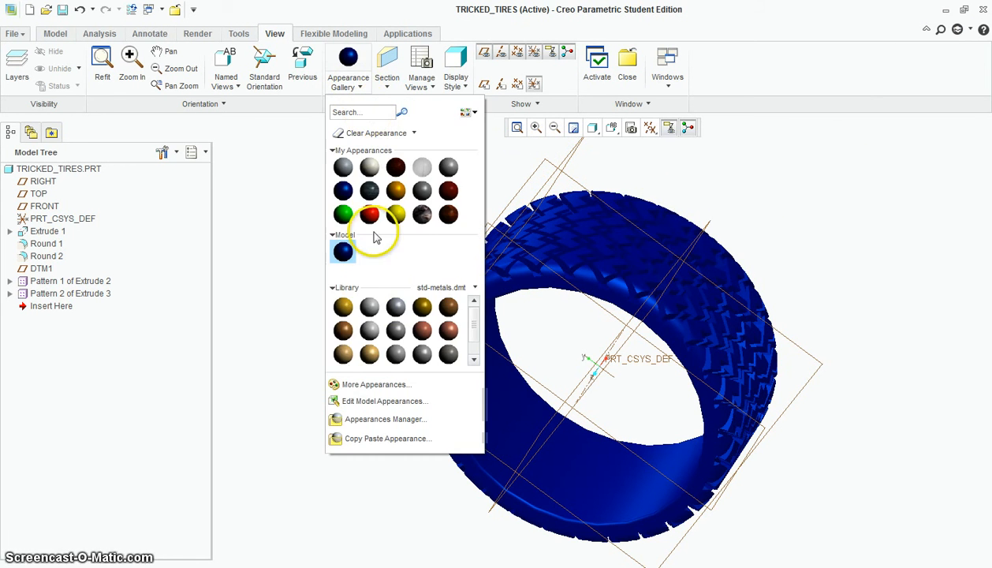
left_click(381, 402)
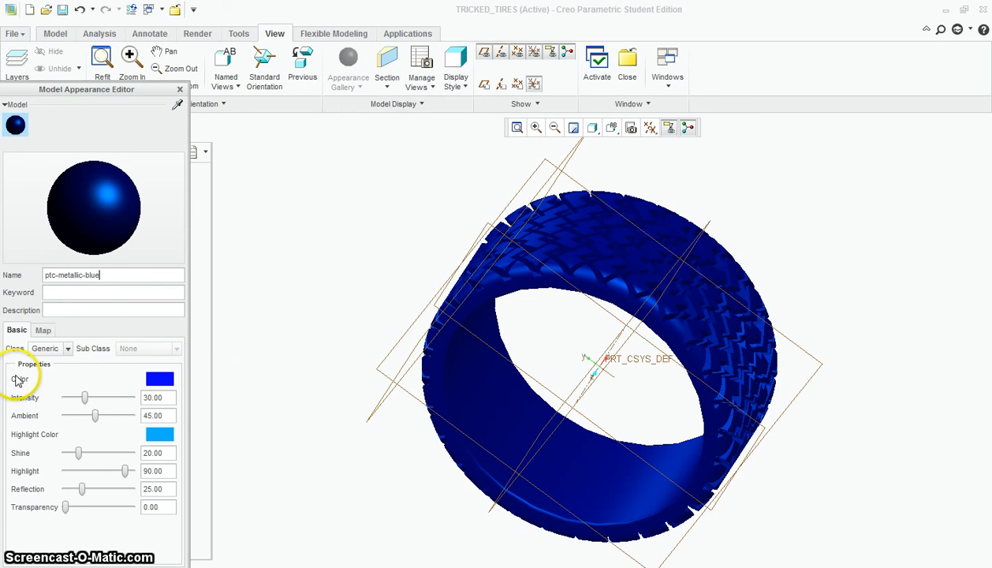
left_click(157, 380)
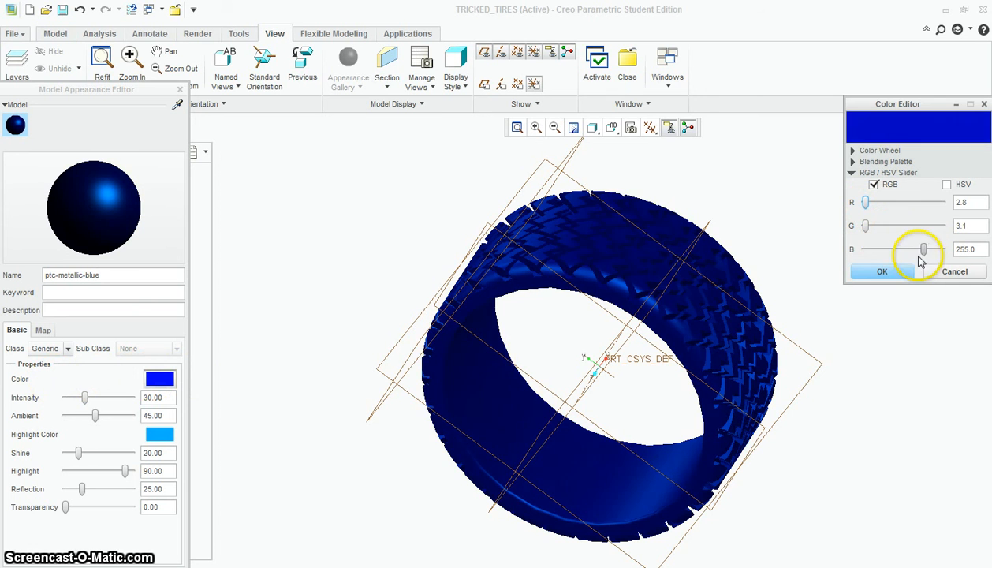
left_click_drag(919, 257, 864, 249)
left_click_drag(866, 203, 852, 205)
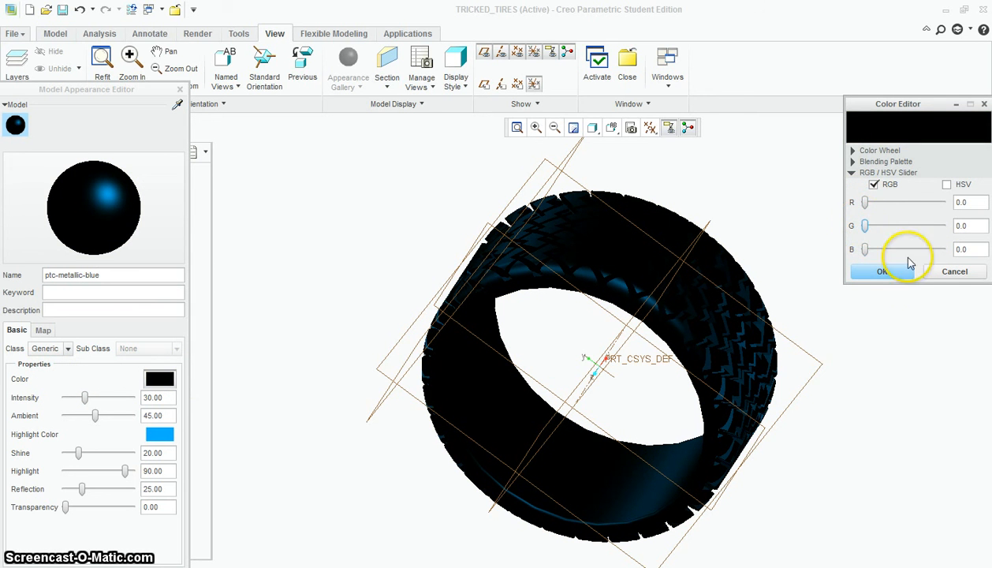
left_click(896, 274)
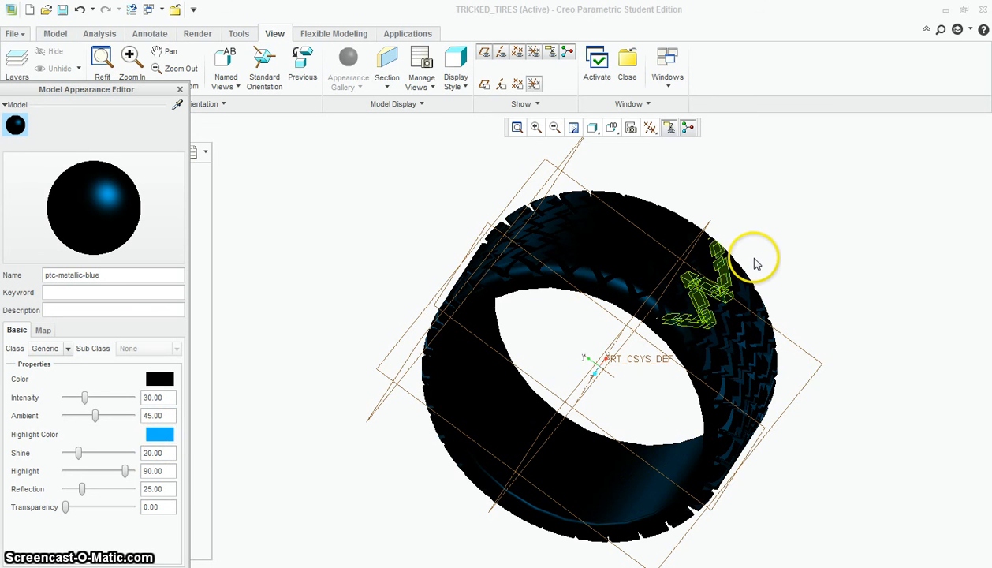
Save TRICKED_TIRES.PRT in the Tricked Wheels folder and close the Model Appearance Editor.
middle_click_drag(753, 261, 679, 233)
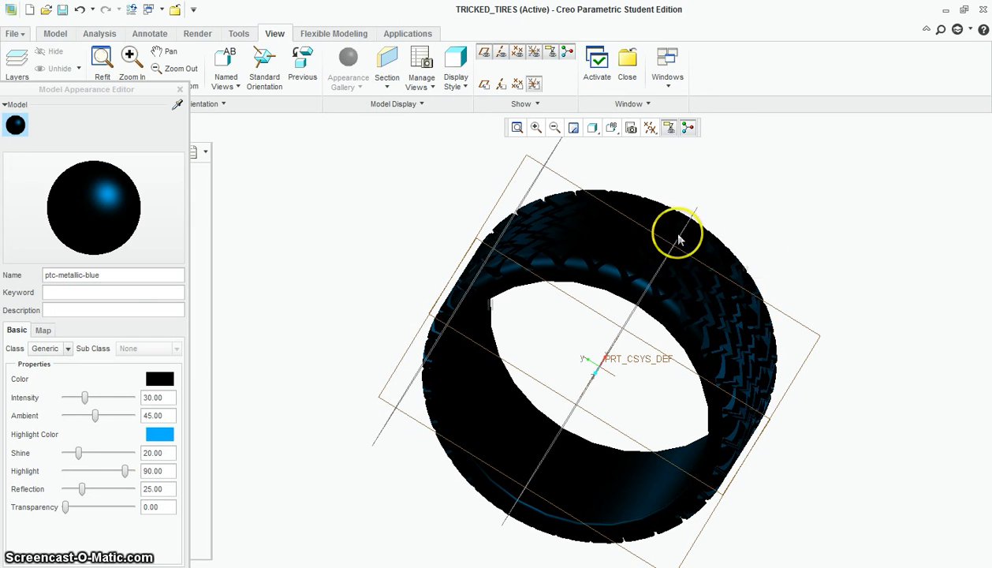
left_click(17, 36)
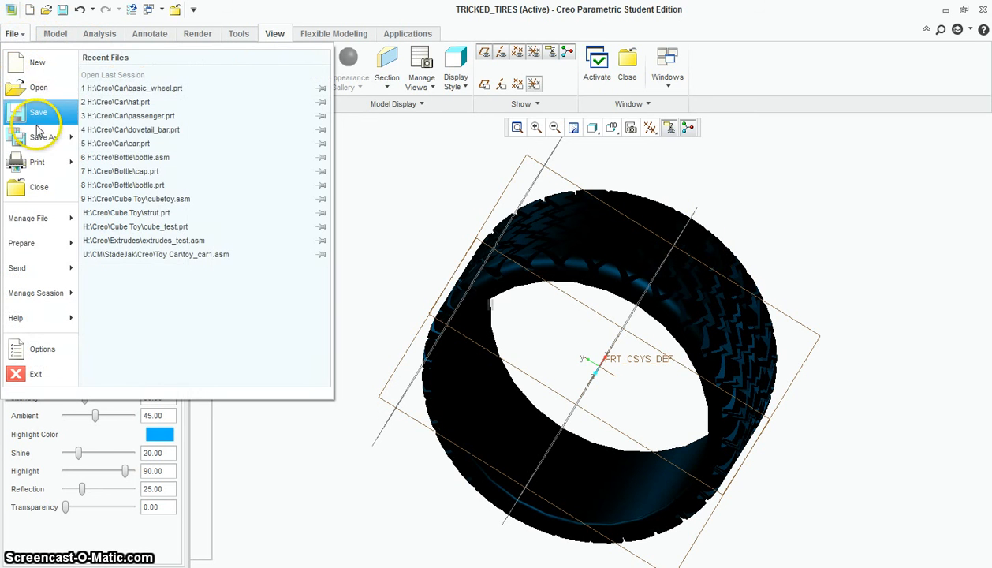
left_click(38, 126)
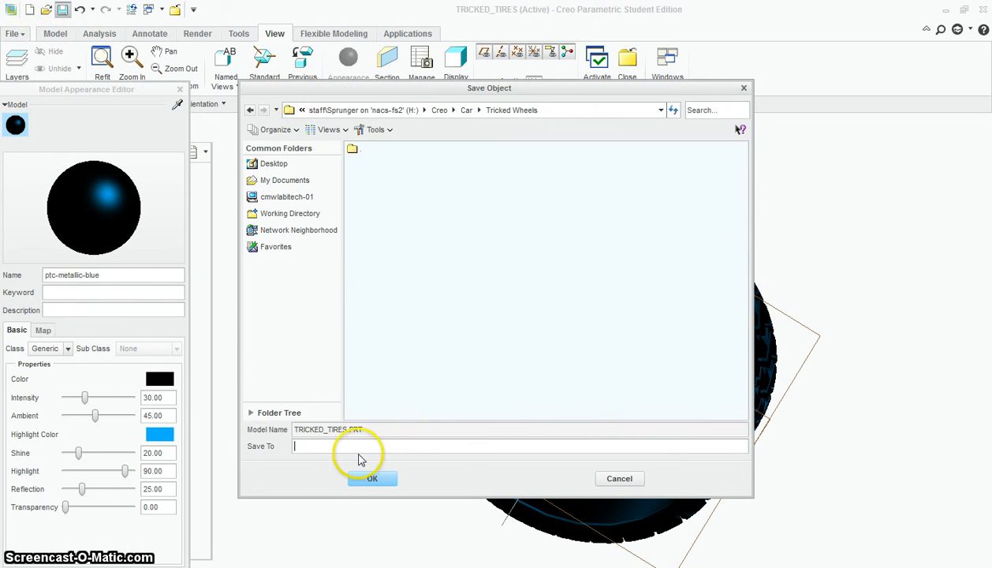
left_click(372, 480)
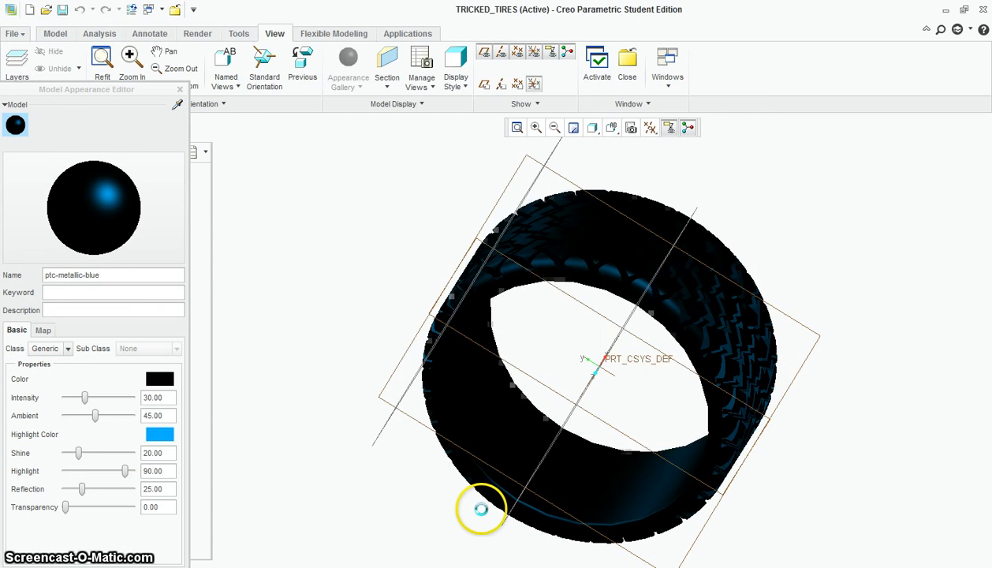
left_click(179, 90)
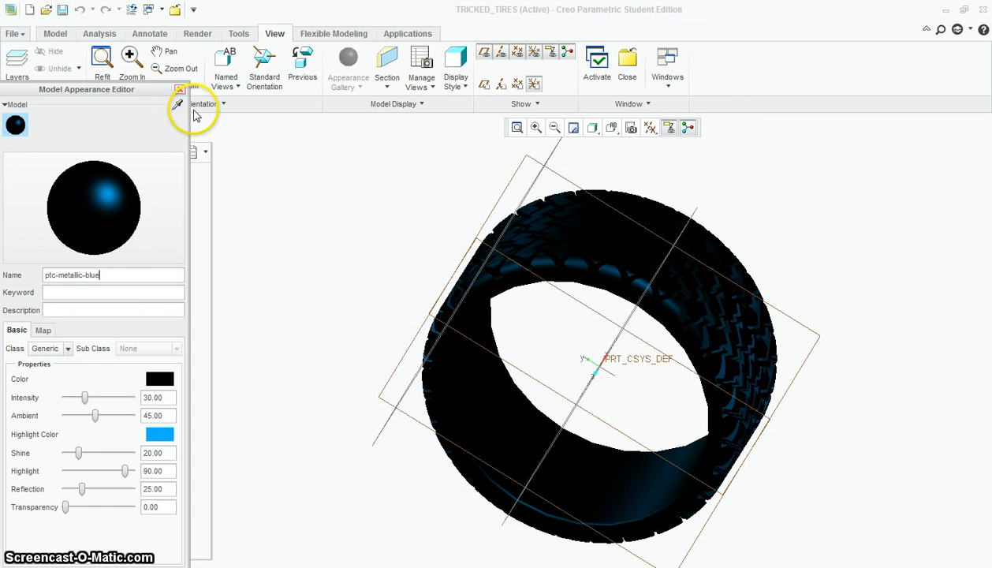